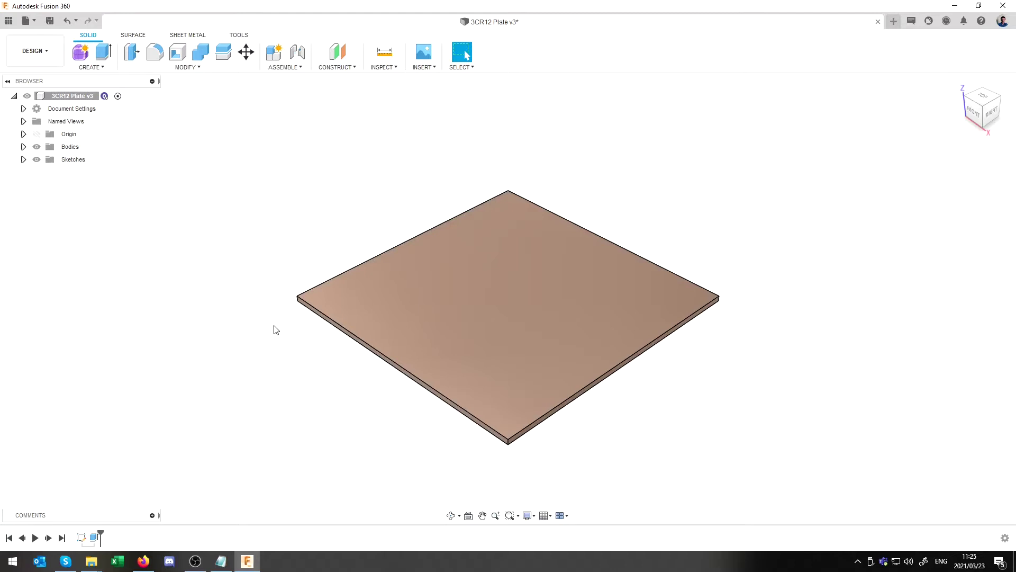
Open the Material Browser with Manage Materials from the Tools tab.
middle_click_drag(274, 330, 304, 316)
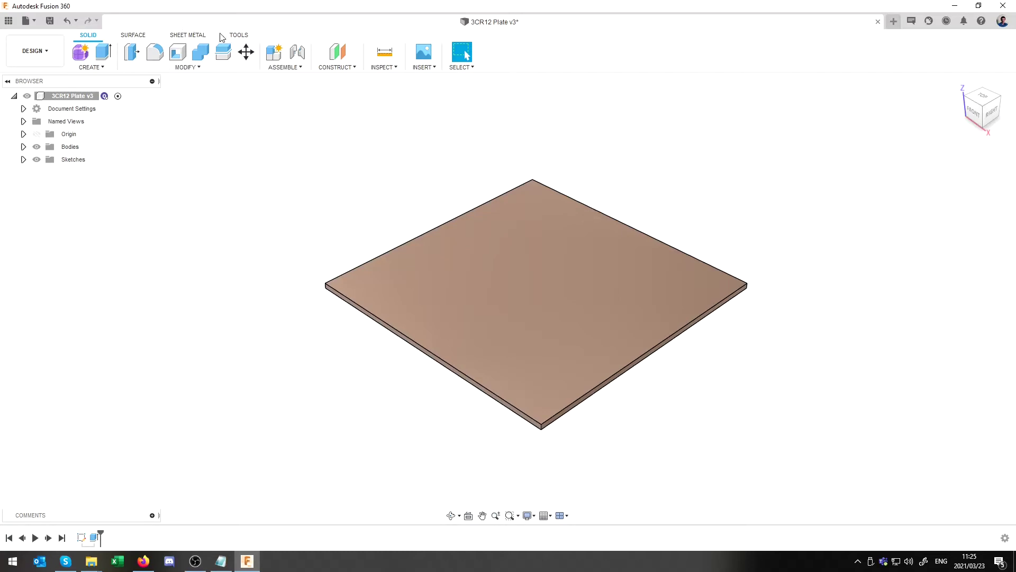
left_click(238, 36)
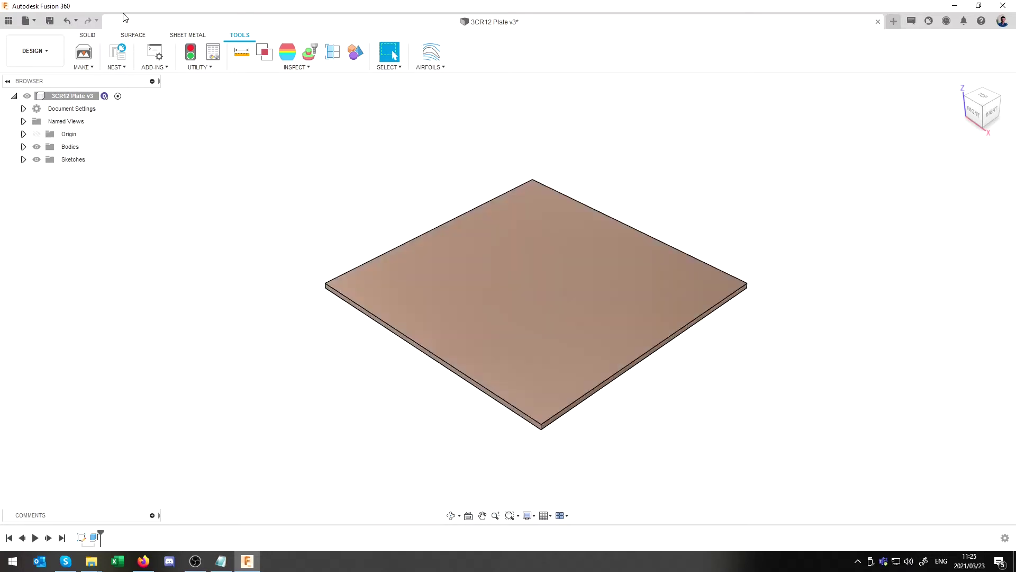
left_click(213, 52)
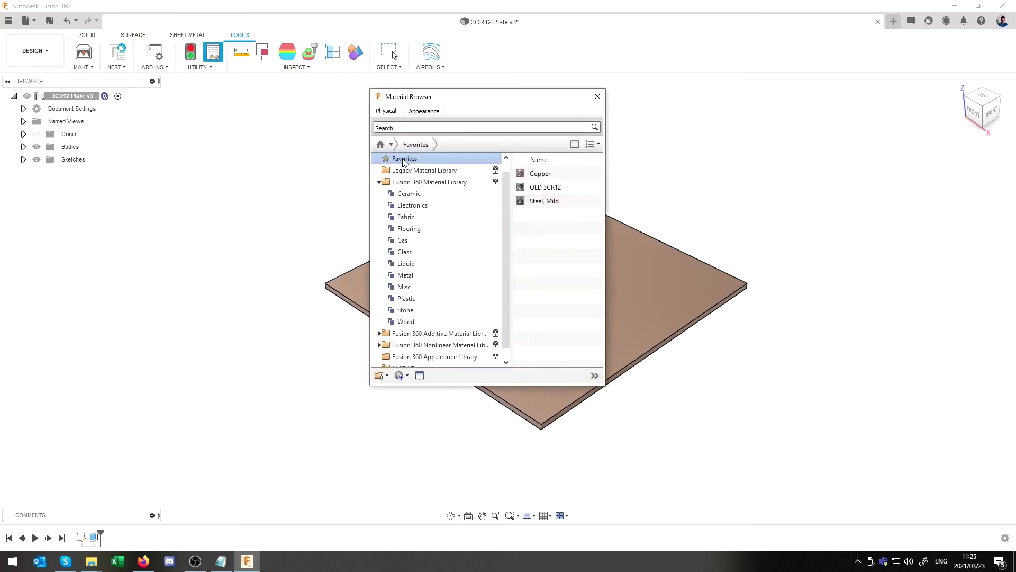
Browse the Legacy, Fusion 360, Additive, Nonlinear and Appearance libraries, then open the empty MGFX Test library.
left_click(379, 191)
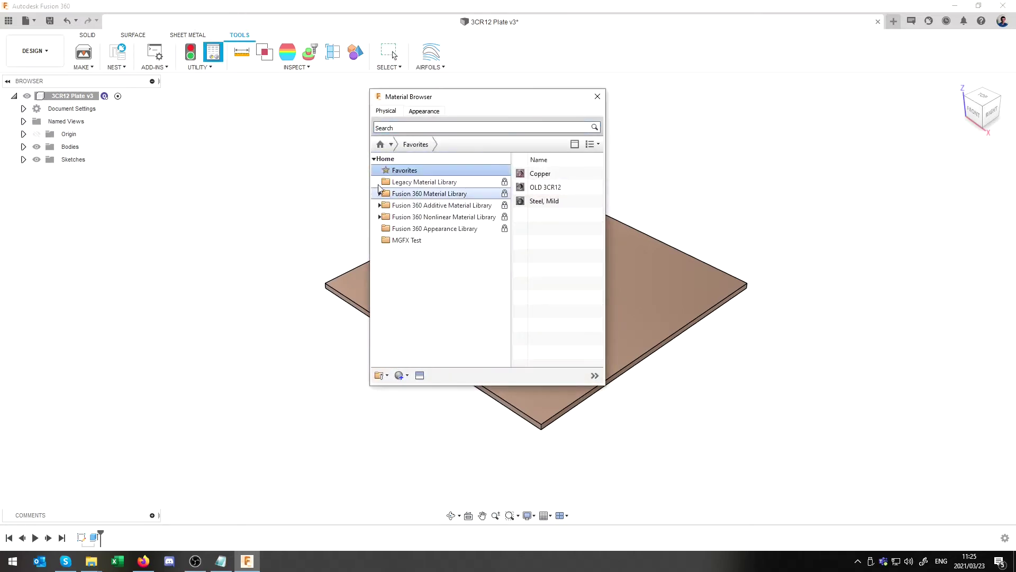
left_click(506, 182)
left_click(505, 194)
left_click(505, 206)
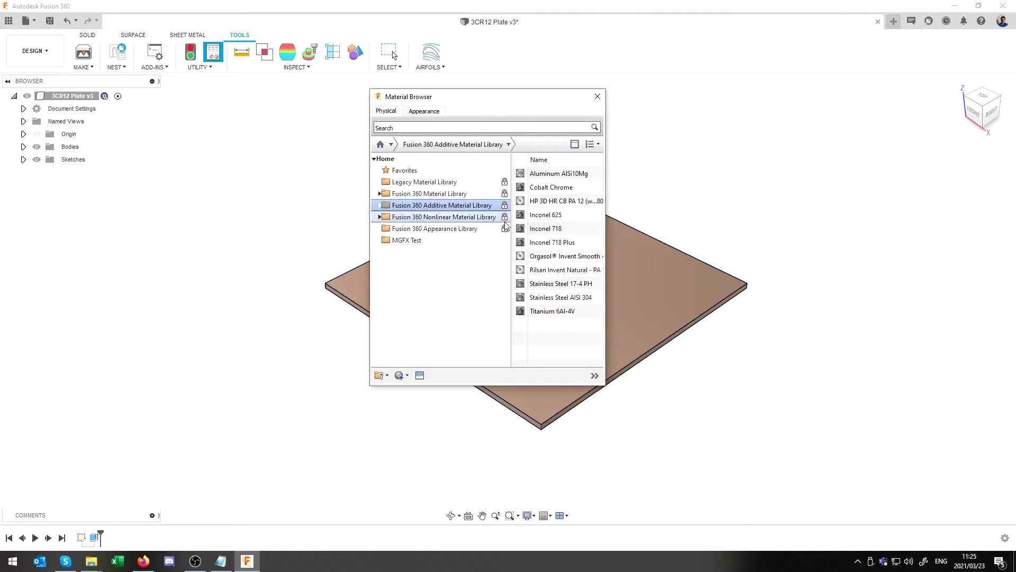
left_click(506, 228)
left_click(506, 217)
left_click(505, 205)
left_click(505, 194)
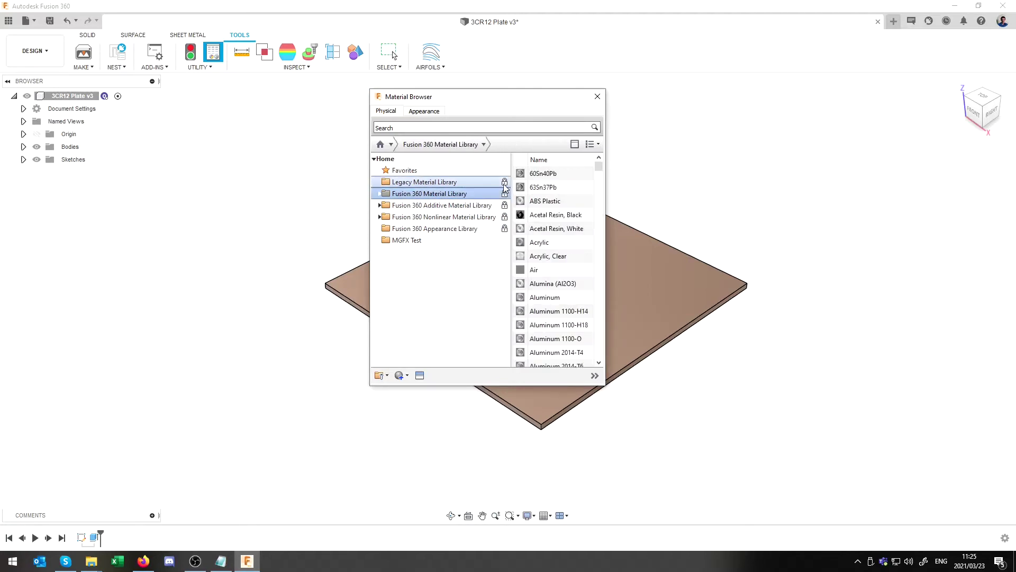
left_click(505, 182)
left_click(443, 241)
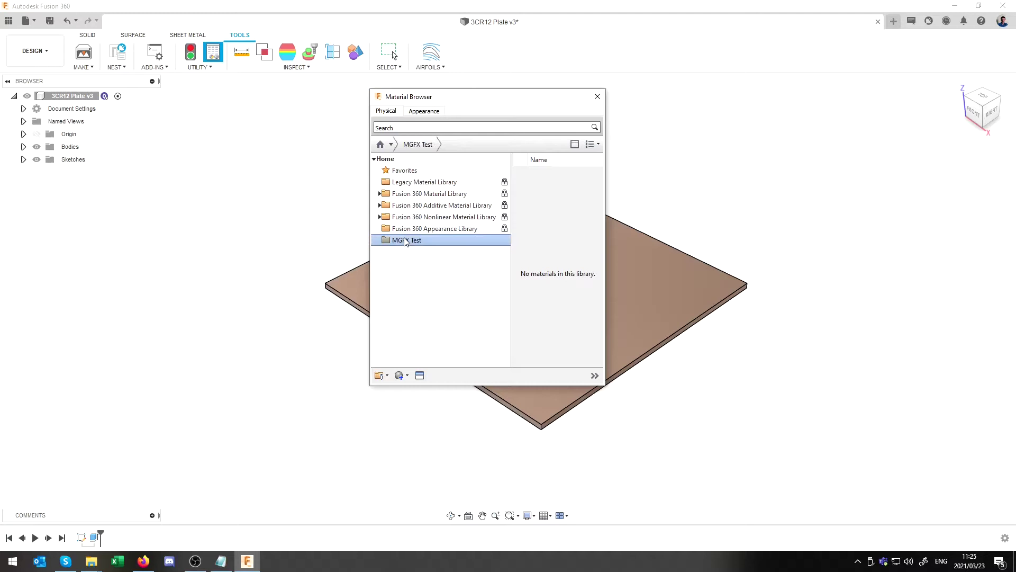
left_click(380, 375)
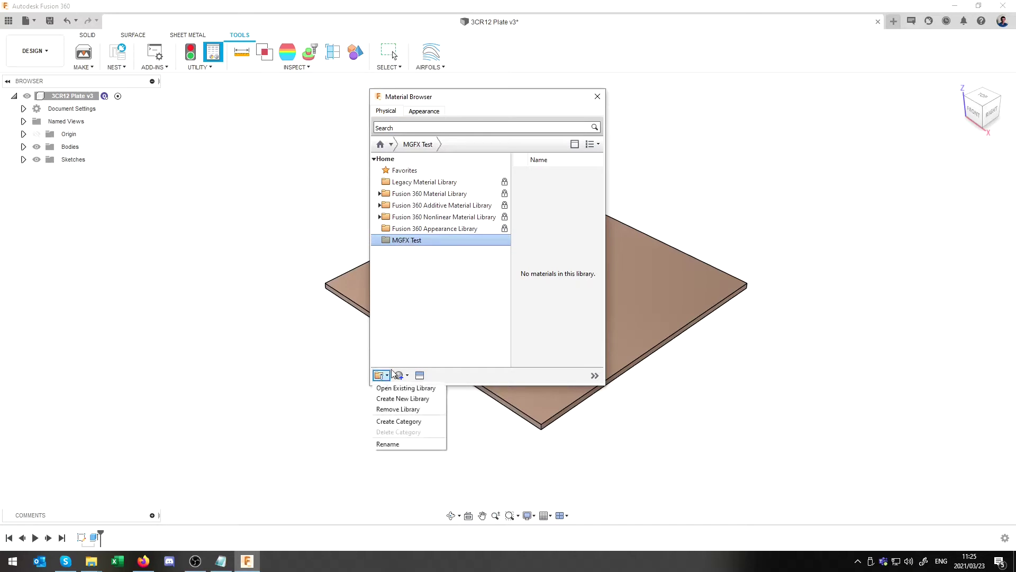
left_click(414, 400)
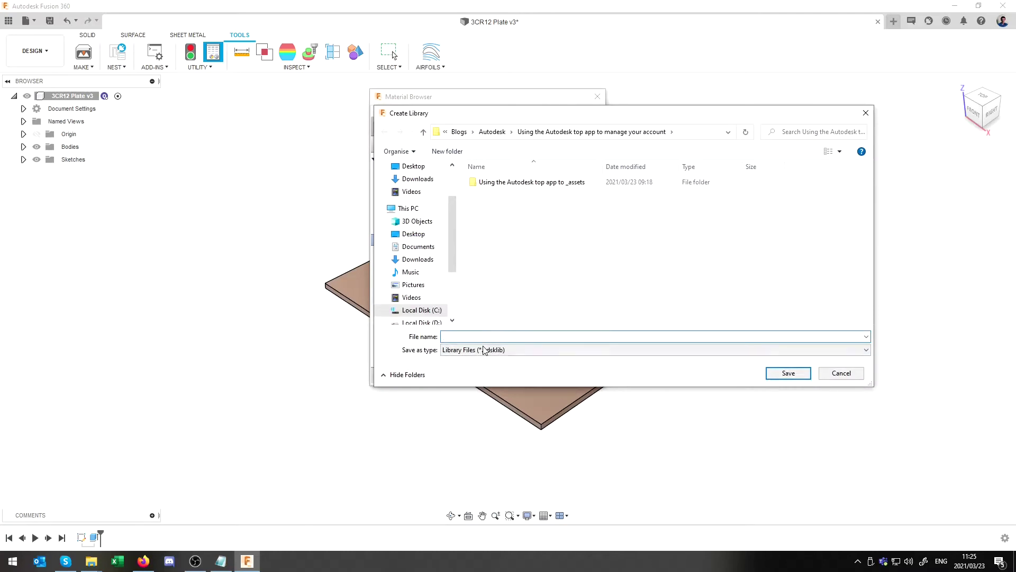
left_click(849, 374)
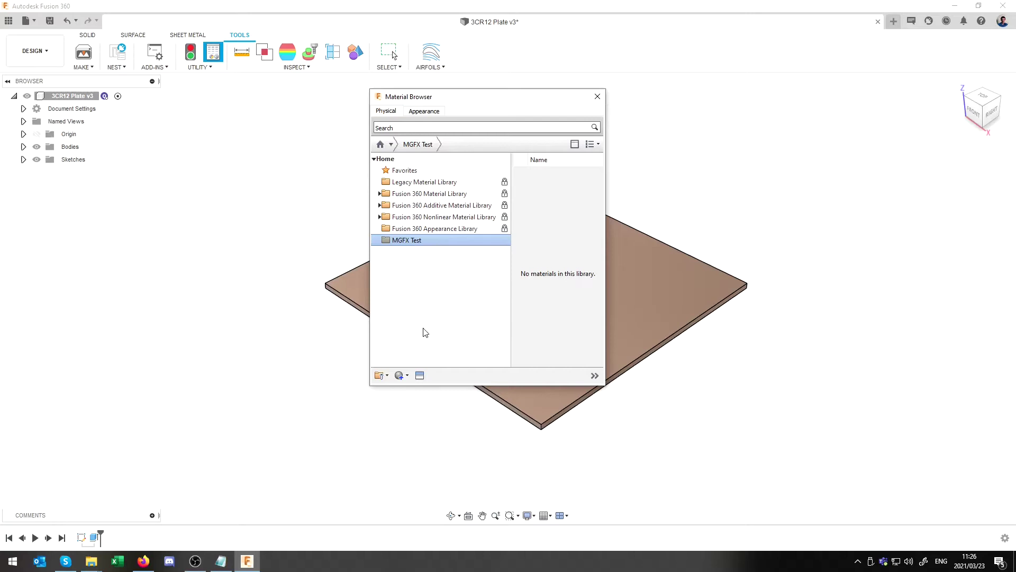
Expand the Fusion 360 Nonlinear Material Library to list its Metal materials.
left_click(438, 182)
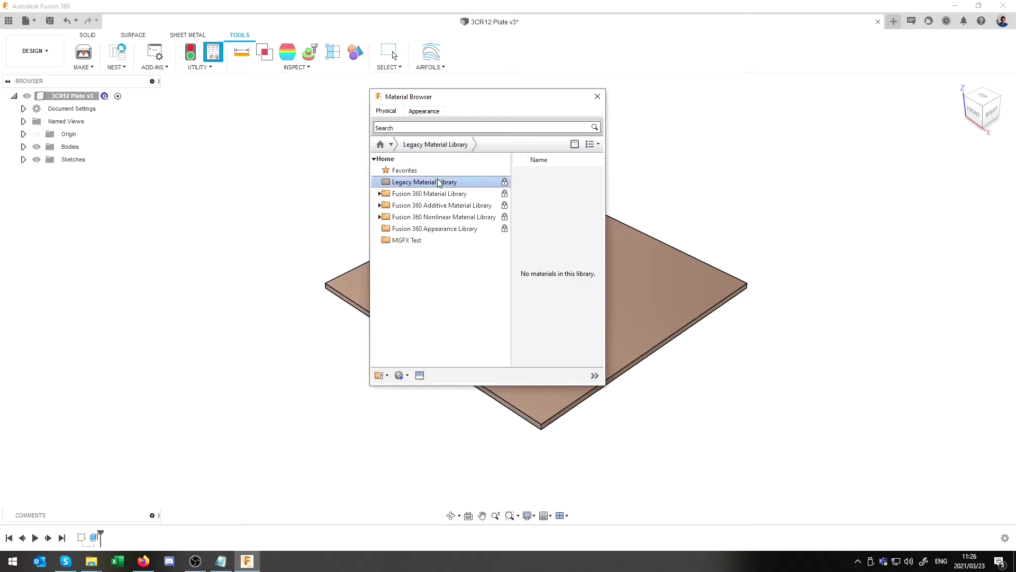
left_click(415, 170)
left_click(435, 217)
left_click(387, 206)
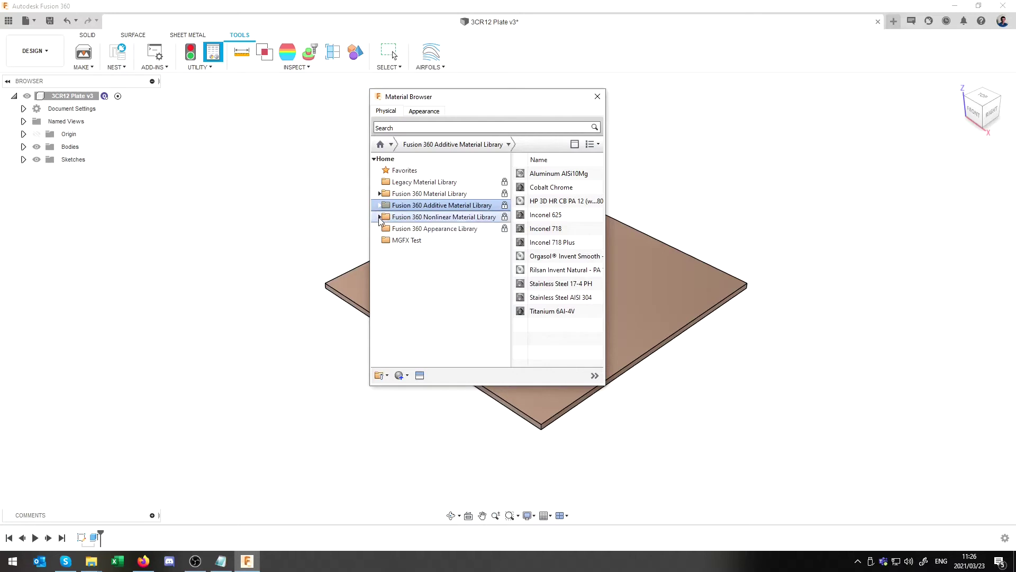
left_click(380, 217)
left_click(423, 229)
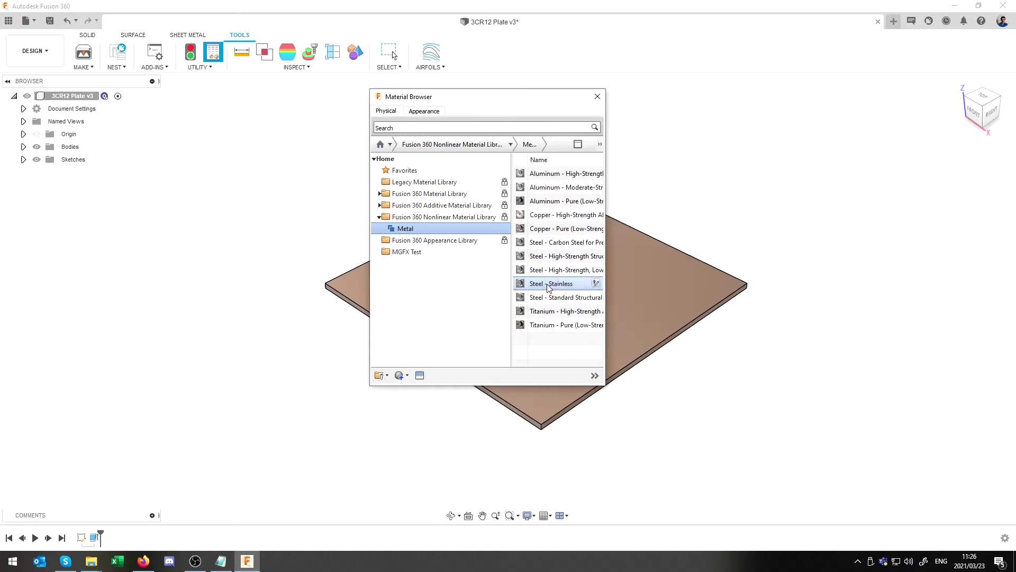
Add Steel - Stainless to Favorites and view the Favorites list.
right_click(548, 287)
mouse_move(581, 316)
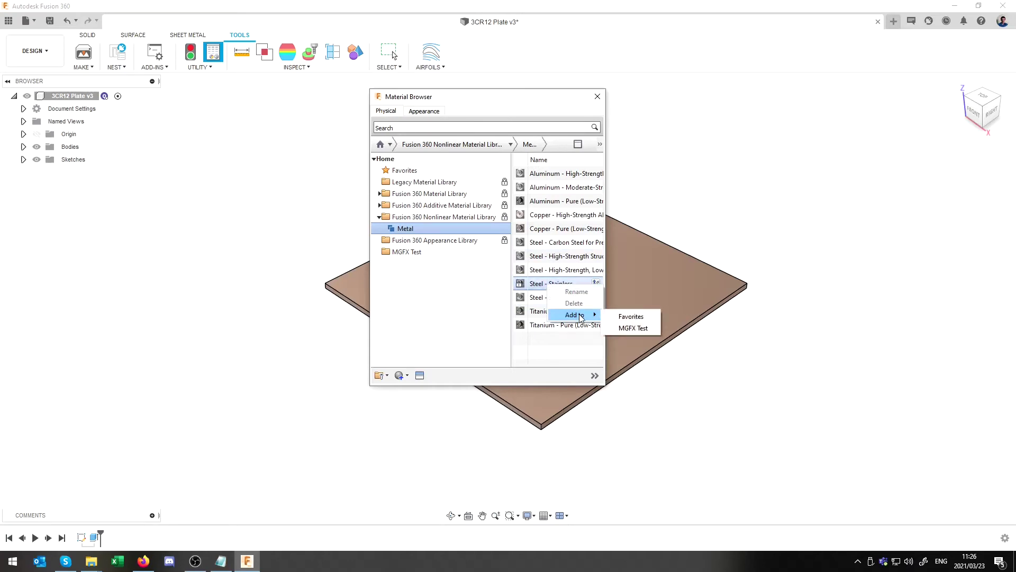
left_click(622, 317)
left_click(465, 170)
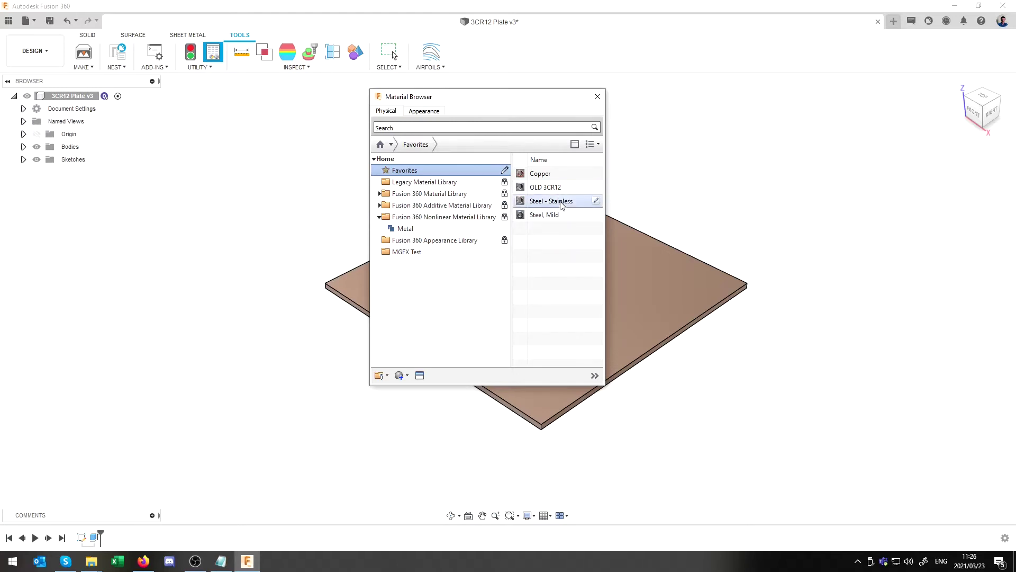
Edit Steel - Stainless and review its Appearance and Physical tabs before returning to Identity.
left_click_drag(606, 206, 642, 206)
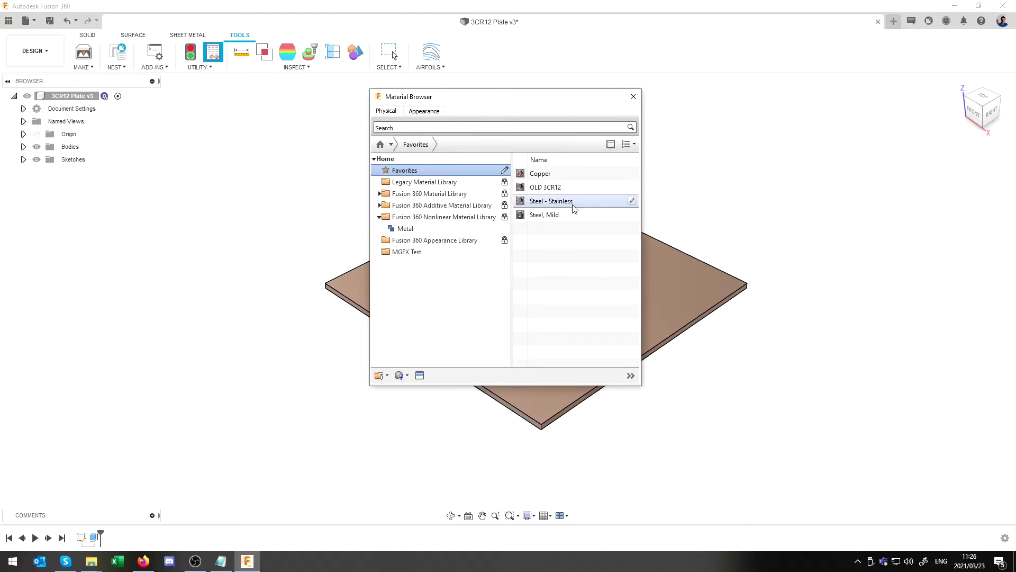
left_click(632, 200)
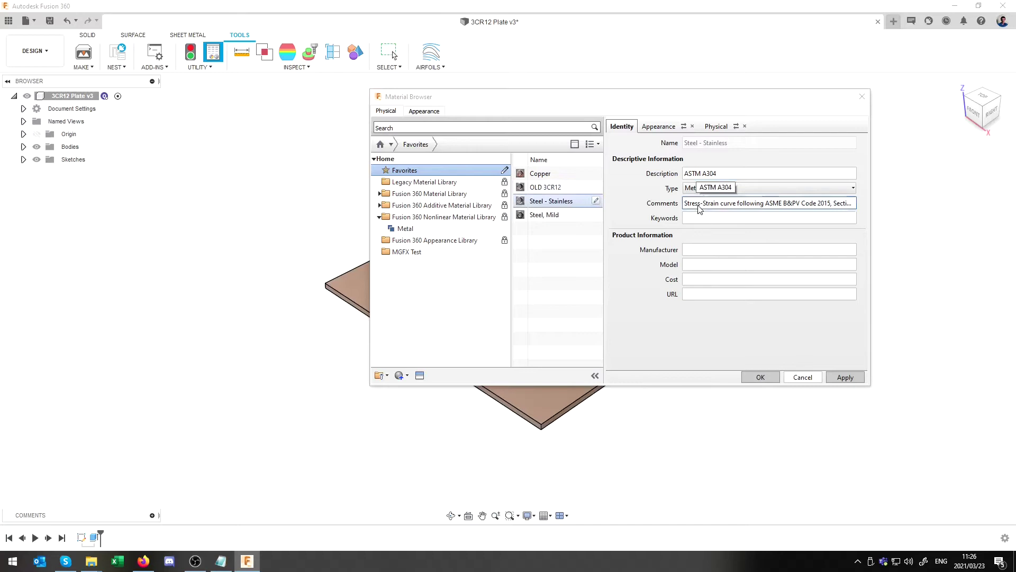
left_click(656, 127)
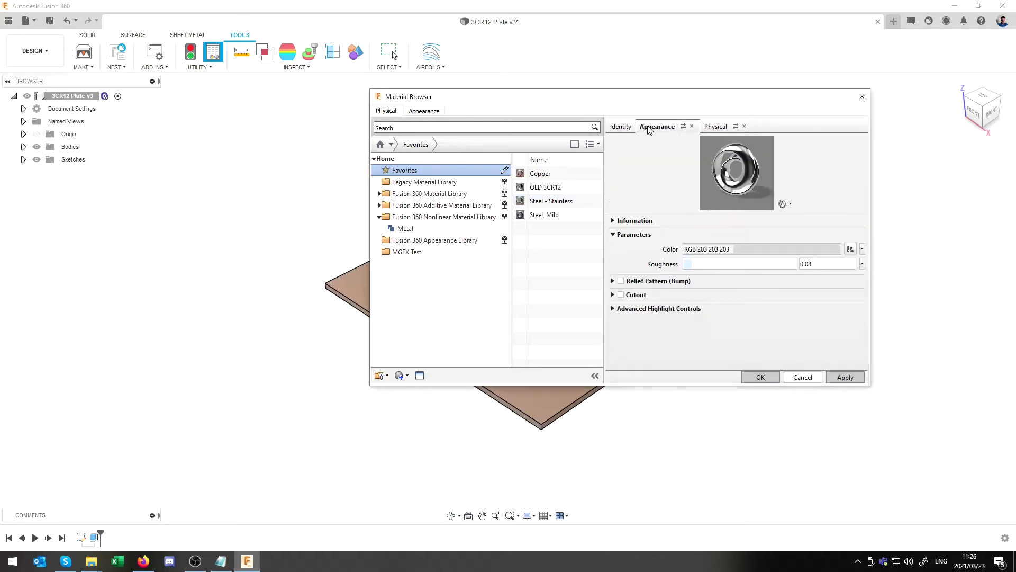
left_click(726, 126)
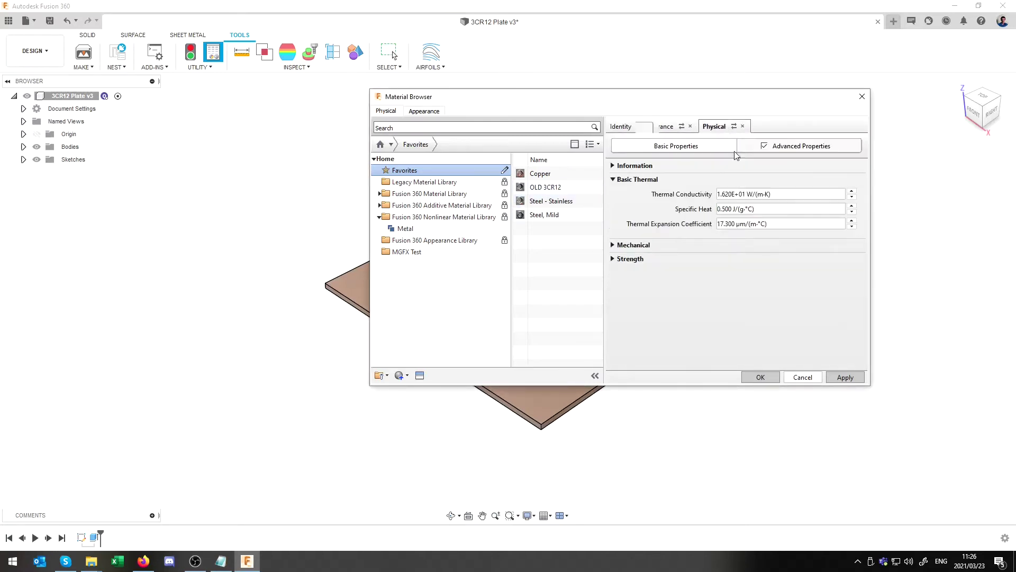
left_click(622, 127)
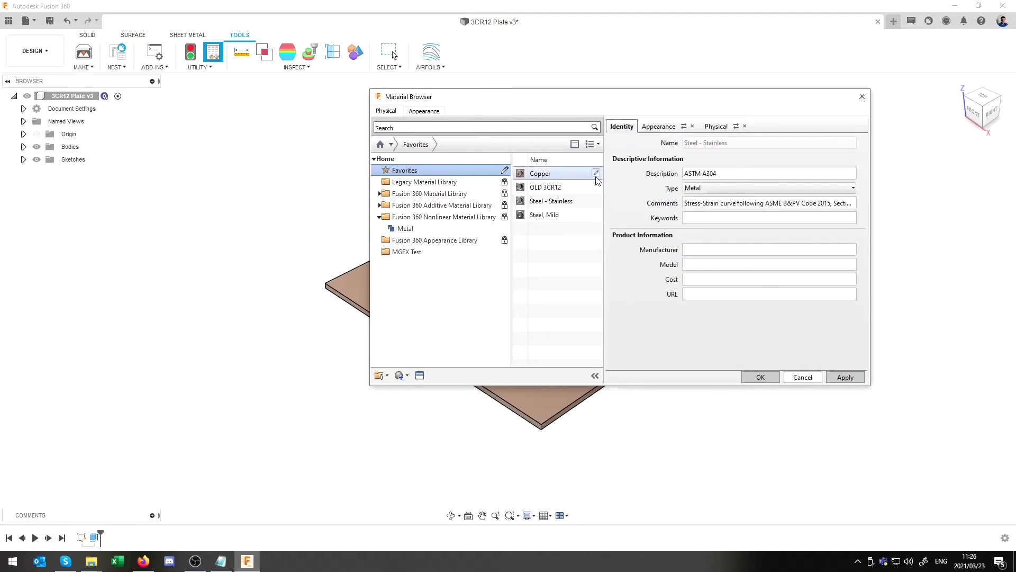
Start a new material, checking the Favorites, MGFX Test and Private Visual libraries.
left_click(402, 379)
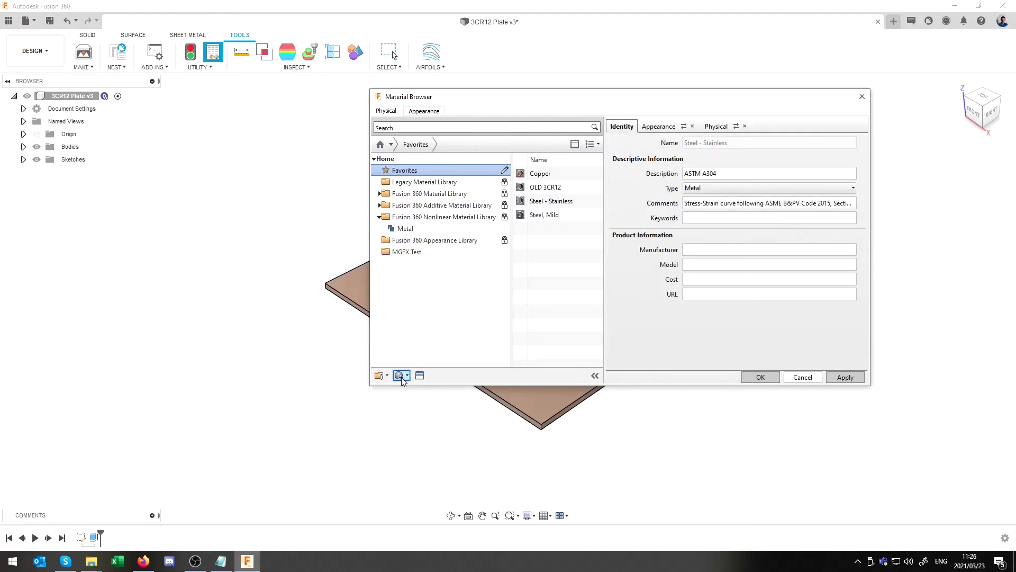
left_click(422, 389)
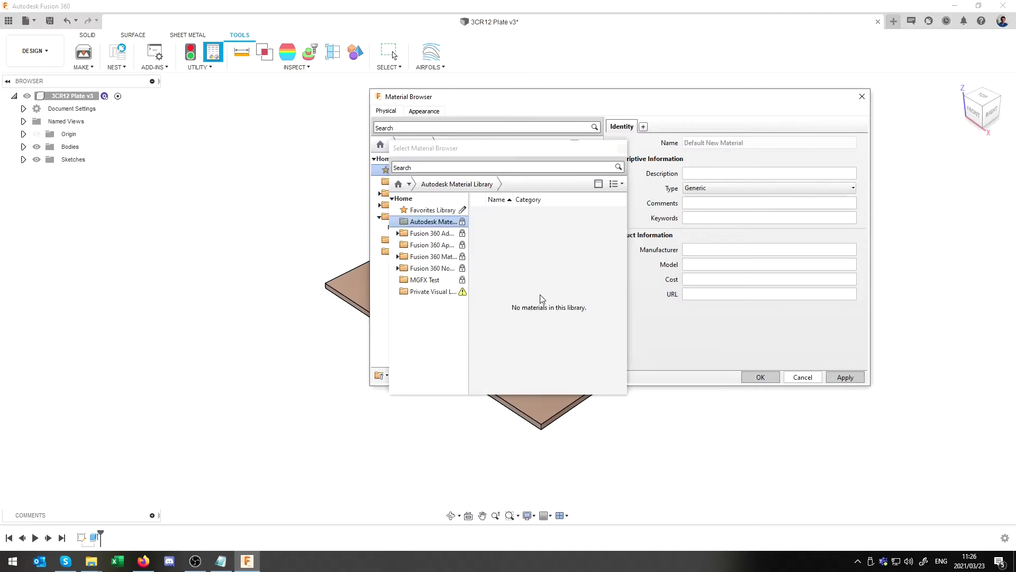
left_click(423, 212)
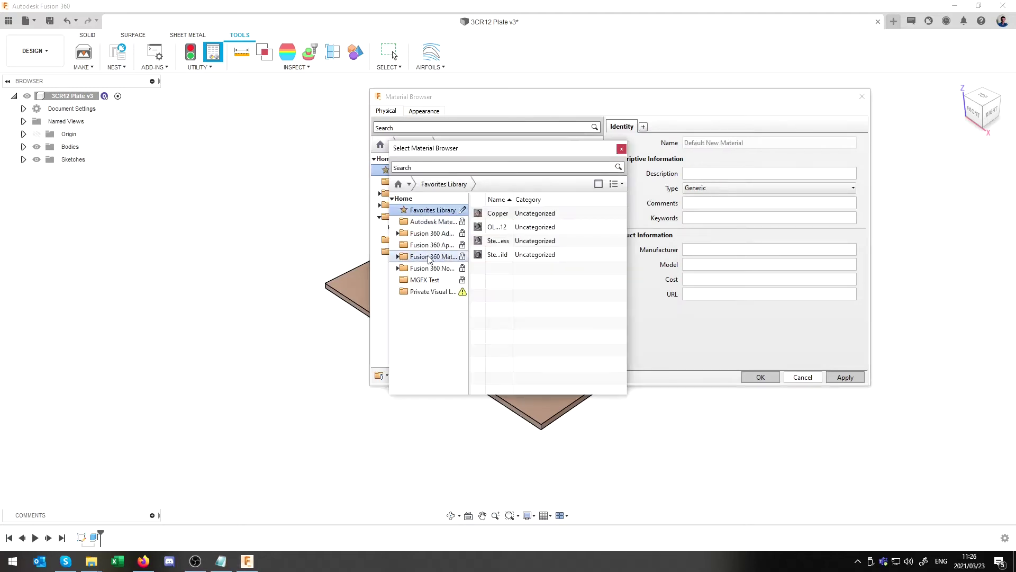
left_click(432, 280)
left_click(430, 291)
left_click(426, 210)
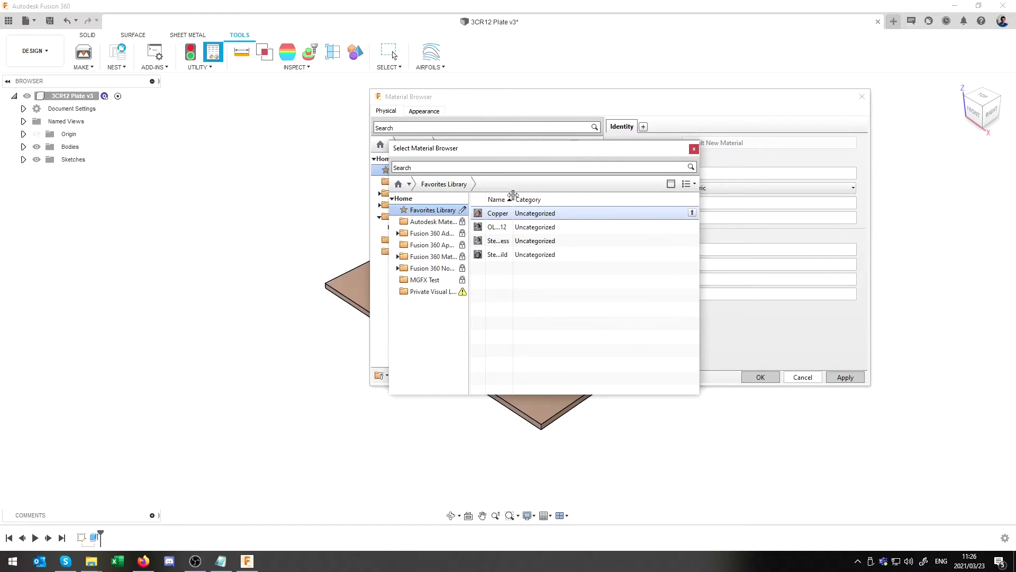
Base the new material on Steel, Mild from Favorites and close the extra library picker.
double_click(511, 199)
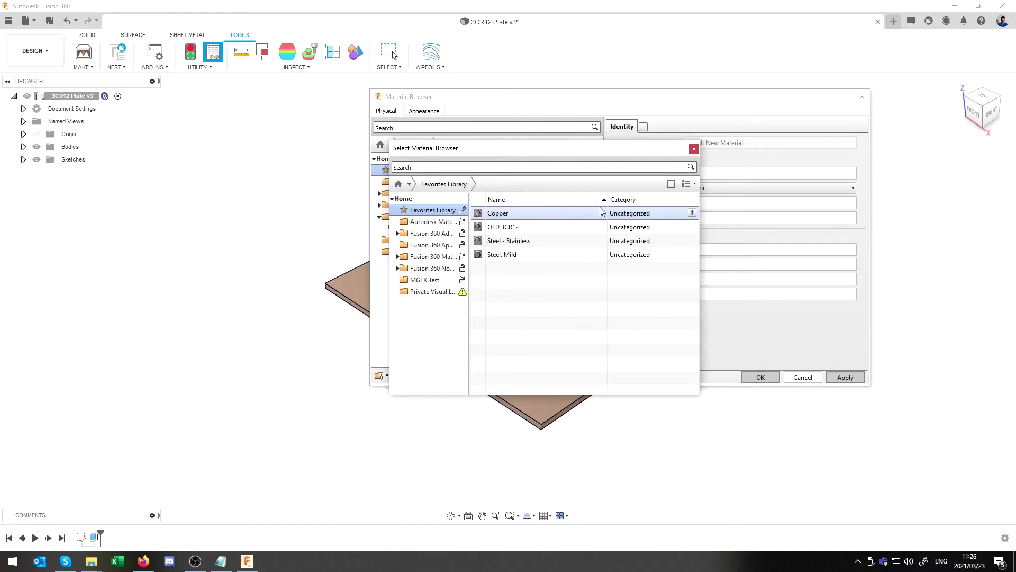
double_click(519, 257)
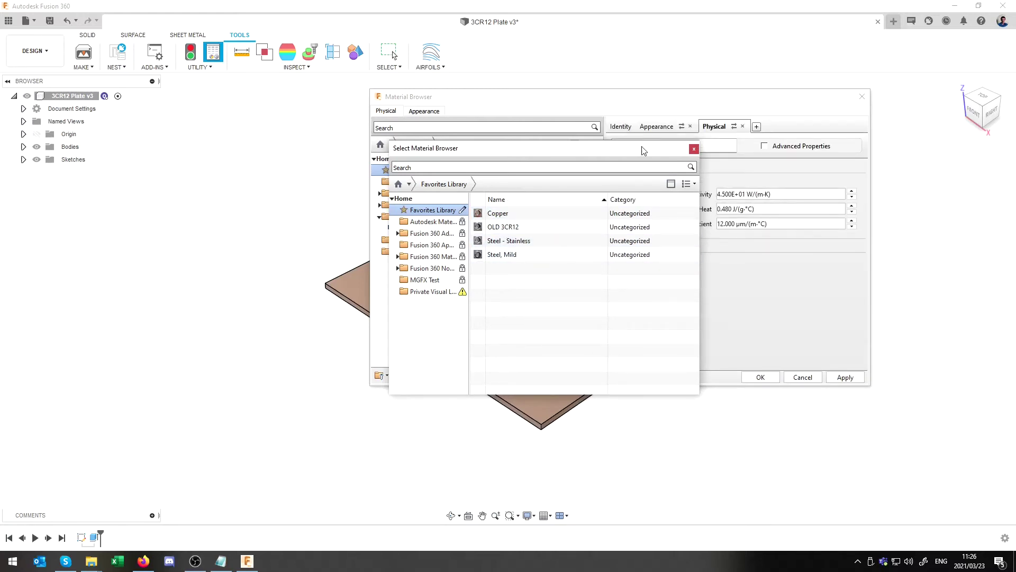
left_click_drag(642, 150, 614, 297)
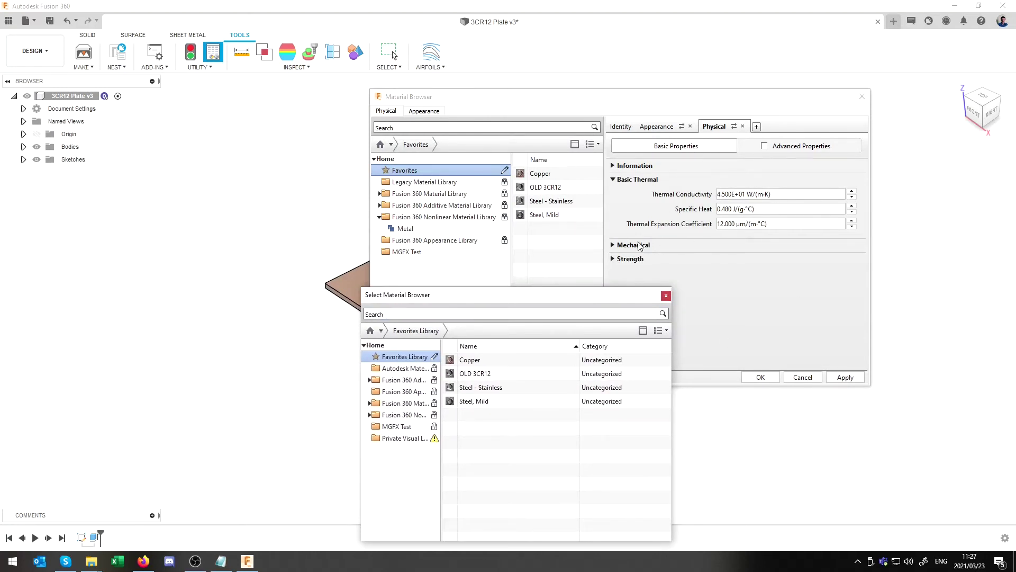
left_click_drag(604, 307, 568, 136)
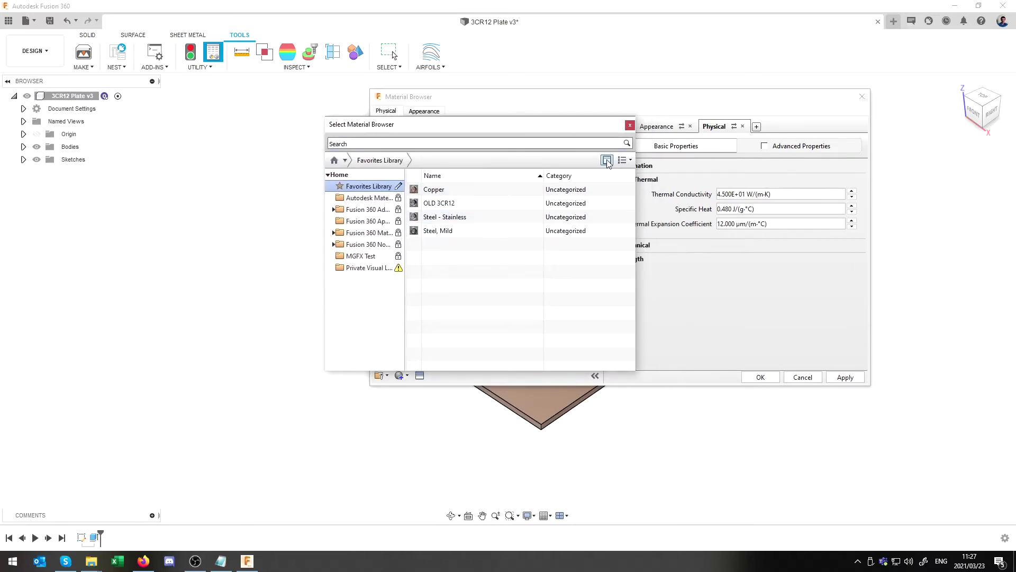
left_click(630, 126)
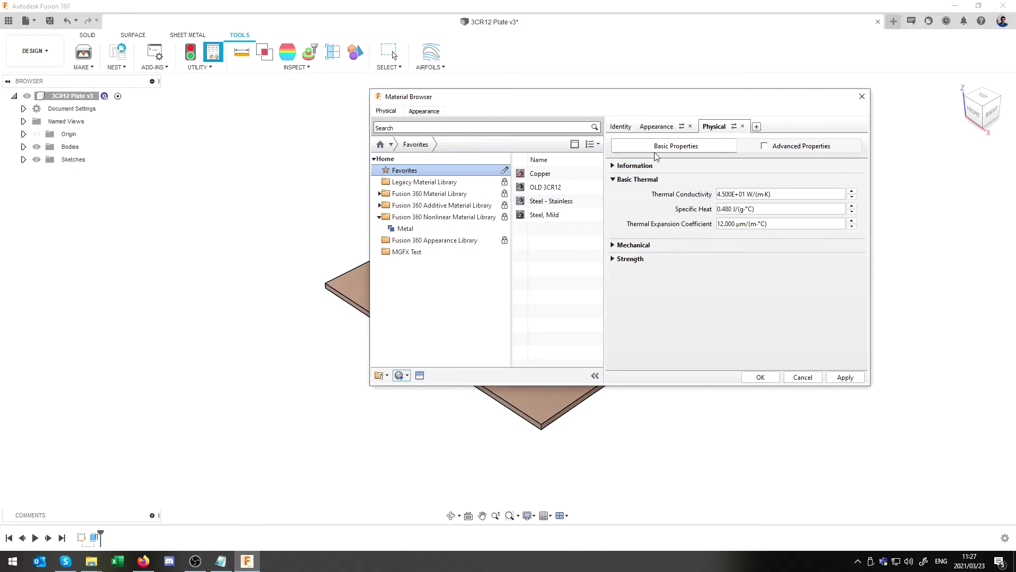
Swap Basic Thermal for Mechanical properties: Young's Modulus 220 GPa, Poisson's Ratio 0.28, Density 7.850 g/cm³.
left_click(615, 180)
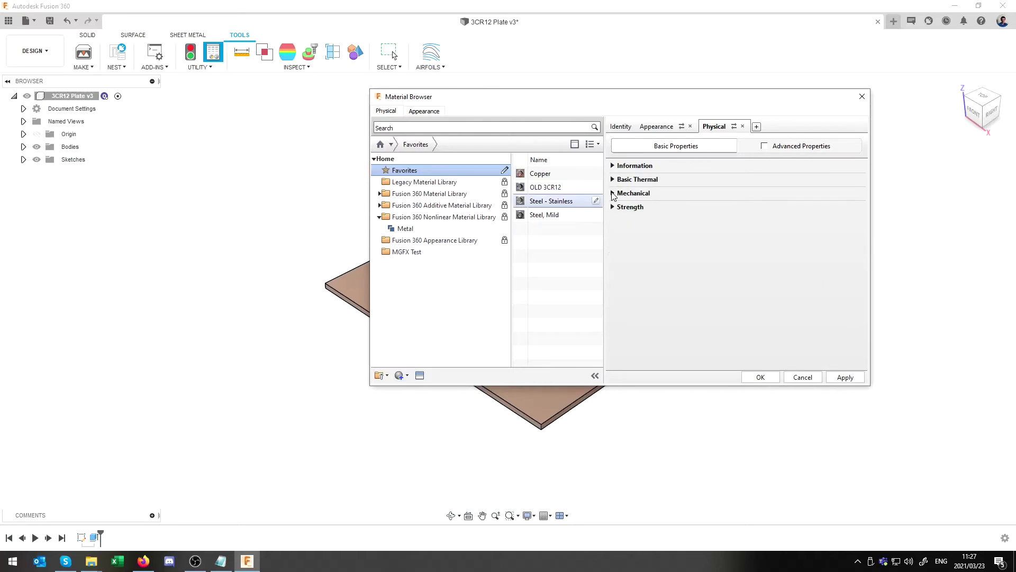
left_click(615, 193)
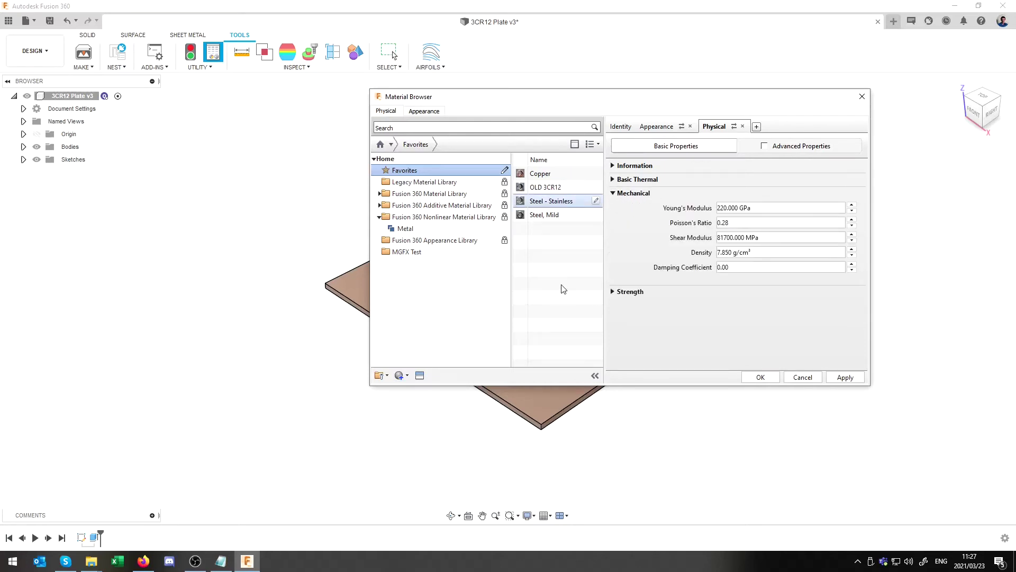
left_click(616, 180)
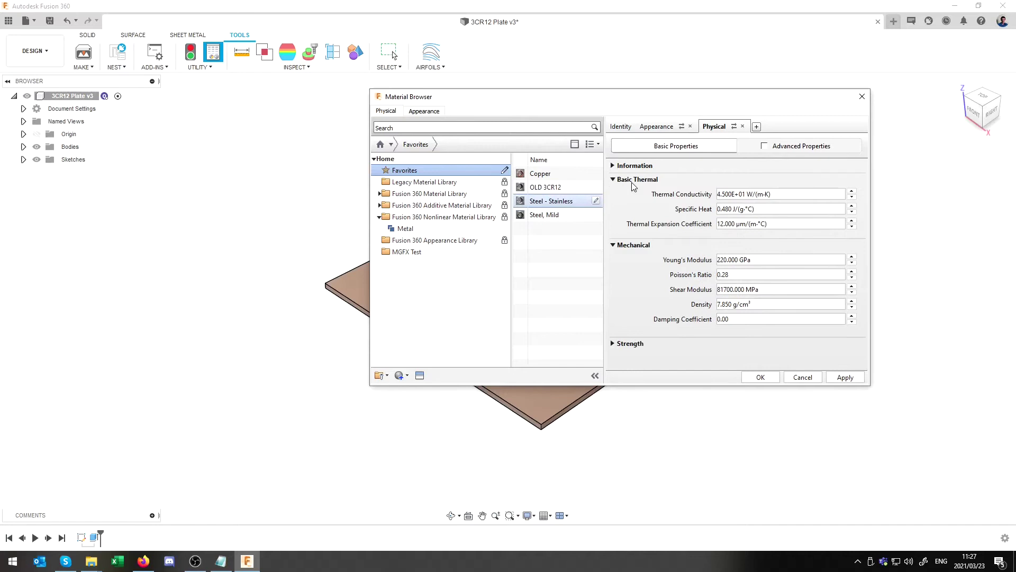
left_click(614, 344)
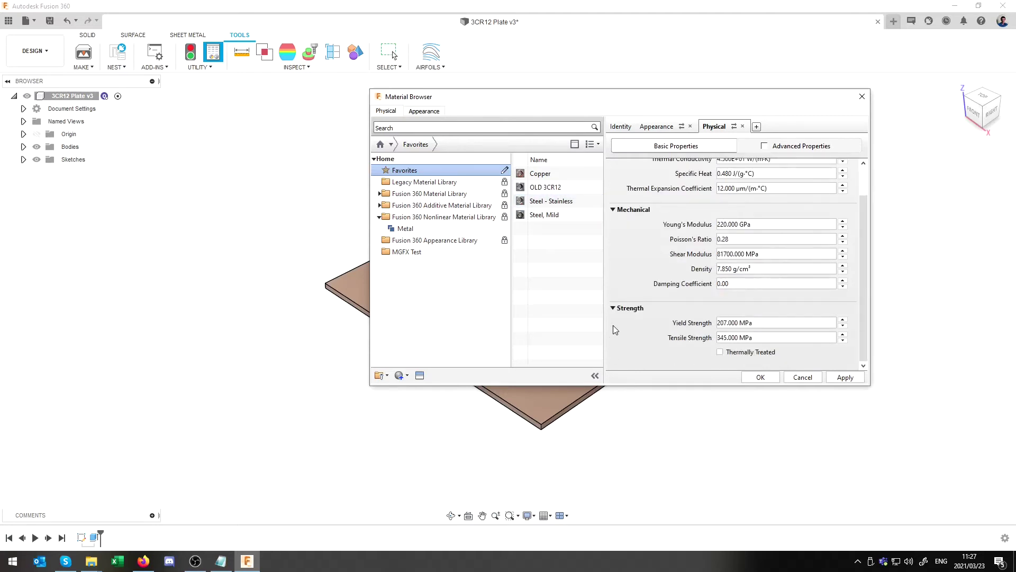
left_click(614, 308)
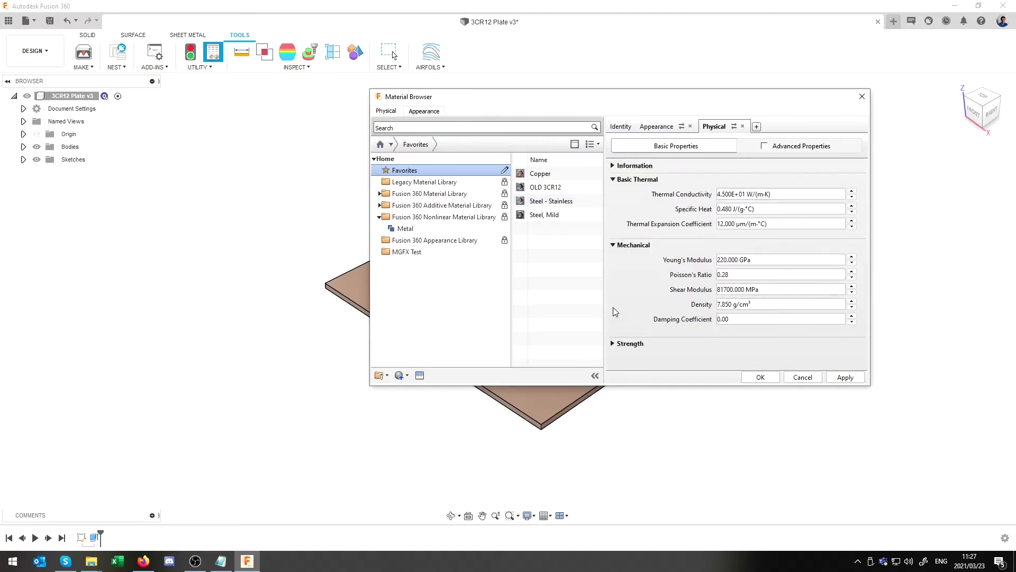
left_click(613, 179)
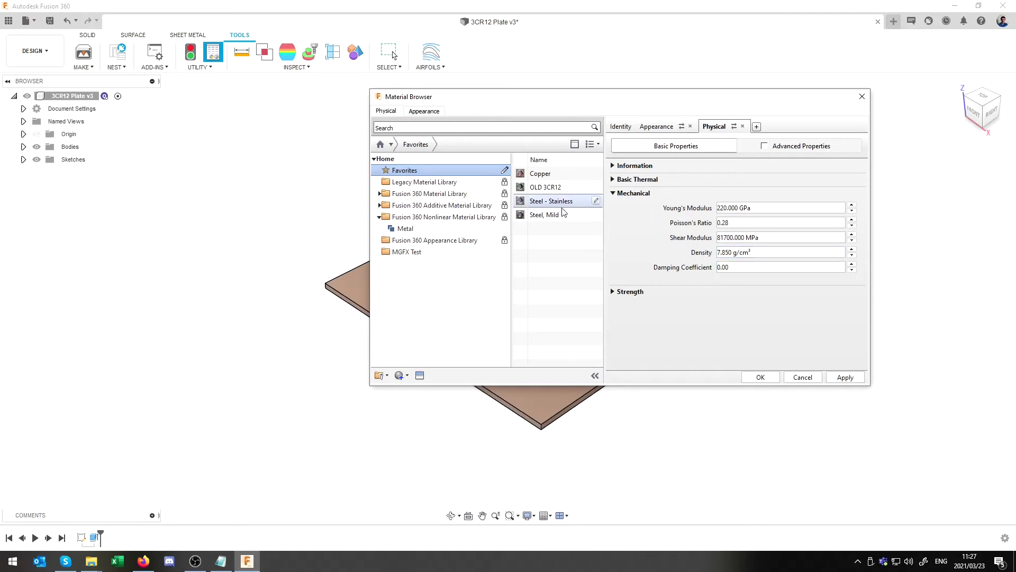
left_click(726, 238)
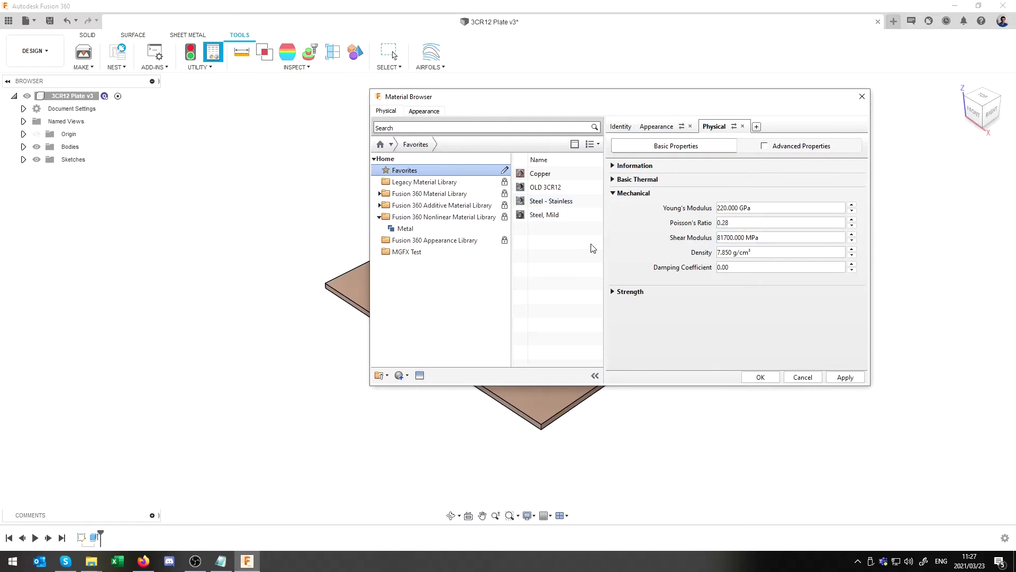
right_click(573, 217)
Rename the Steel, Mild material to 3CR12.
left_click(600, 239)
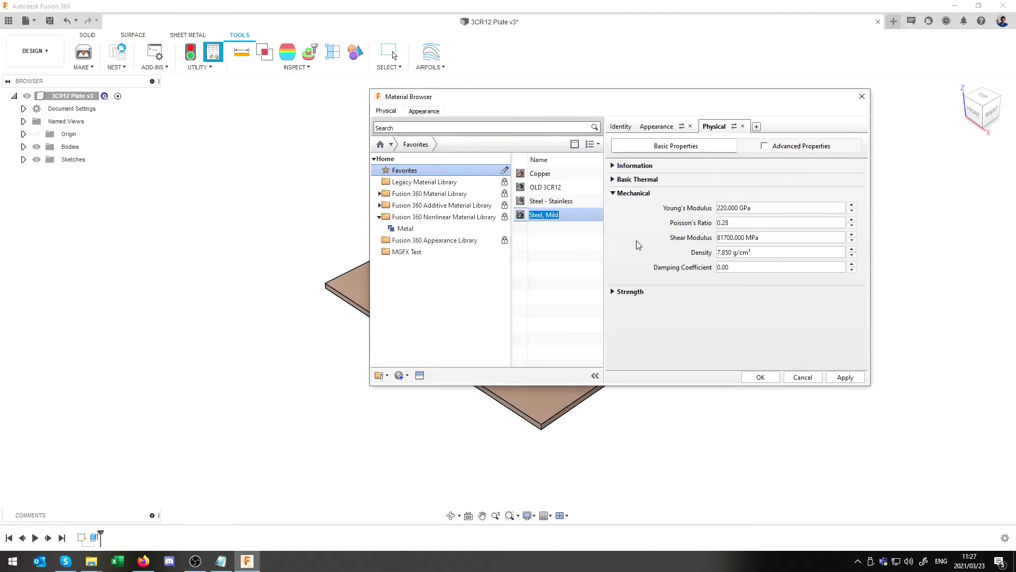
type("3CR12")
key("Return")
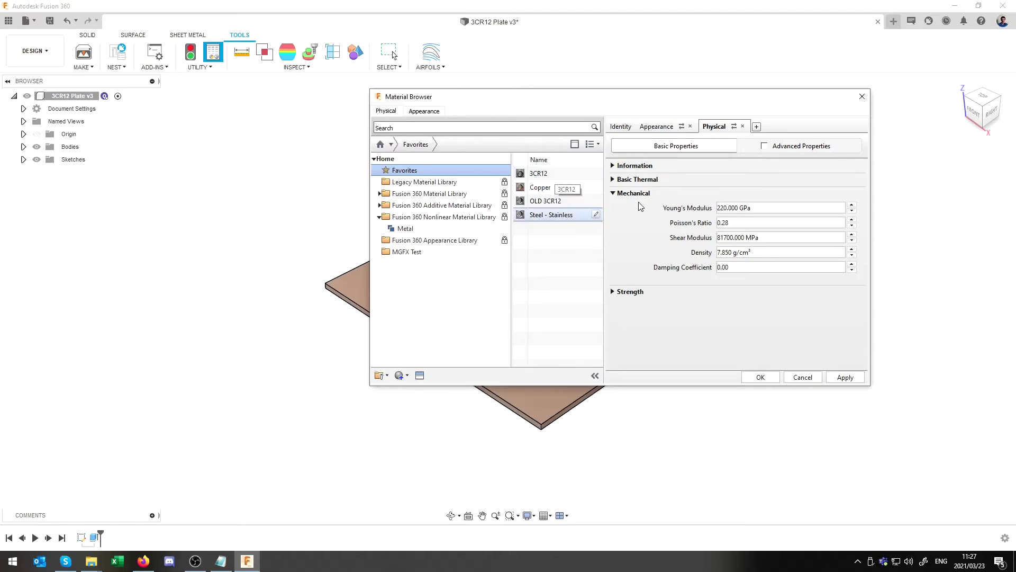
left_click(614, 194)
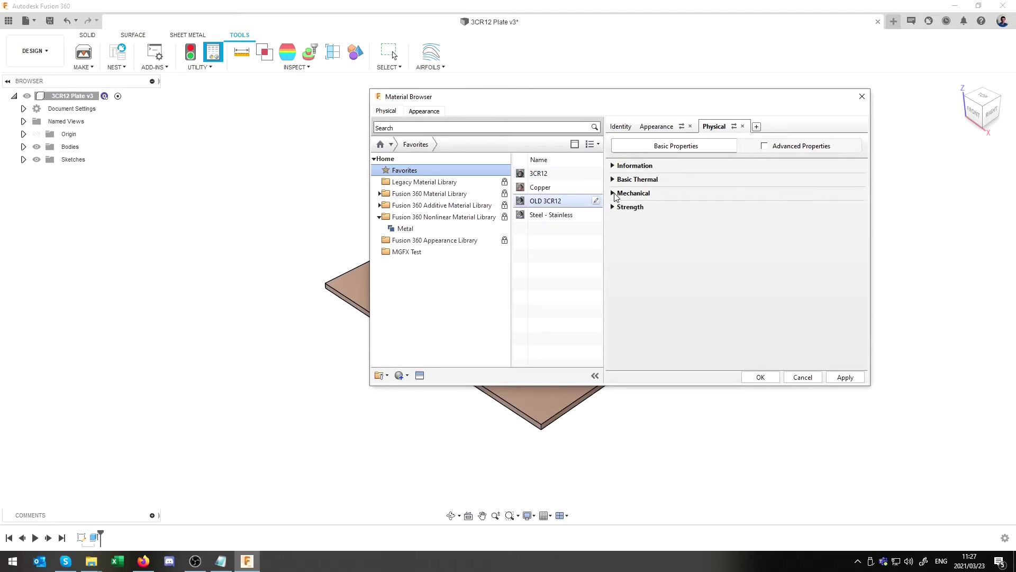
left_click(614, 194)
Set the 3CR12 identity description to 3CR12 and its keyword to Metal.
left_click(624, 130)
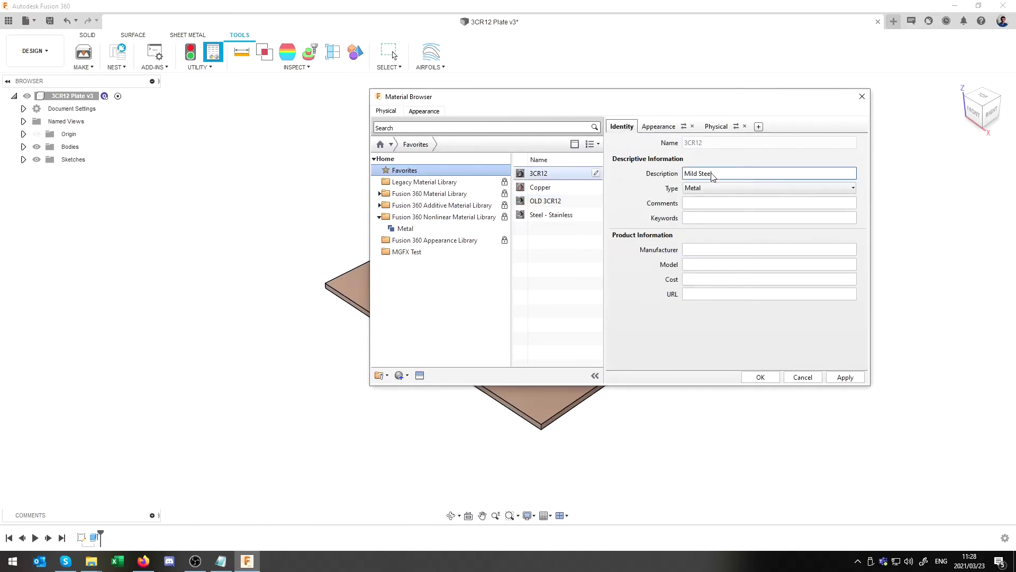
left_click(726, 175)
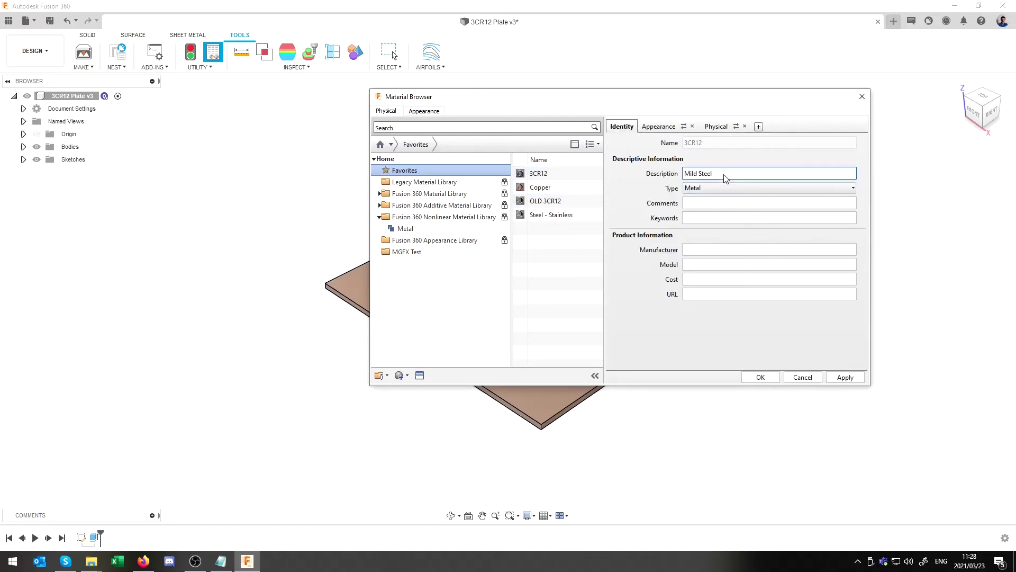
left_click_drag(728, 174, 656, 181)
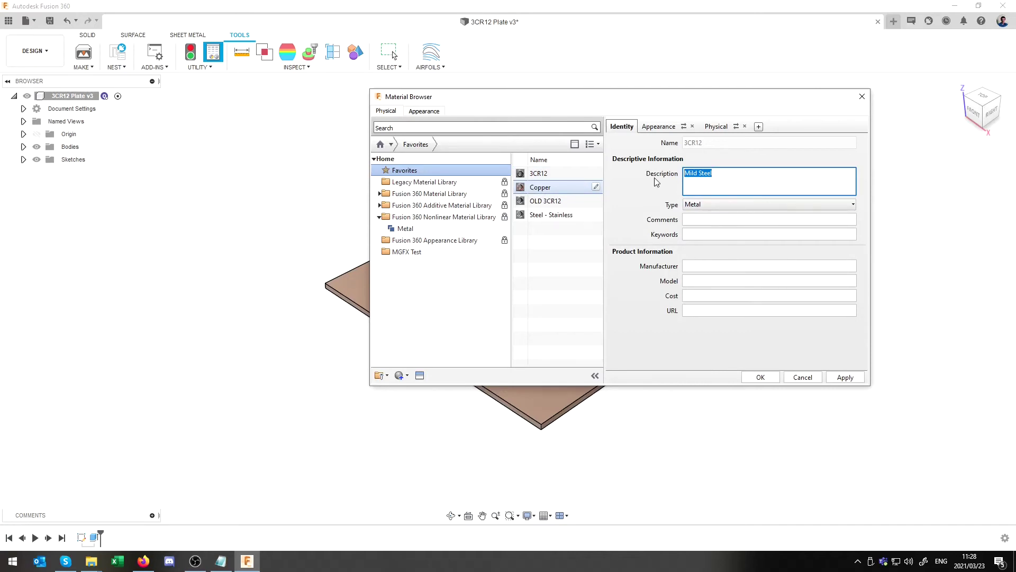
type("3CR12")
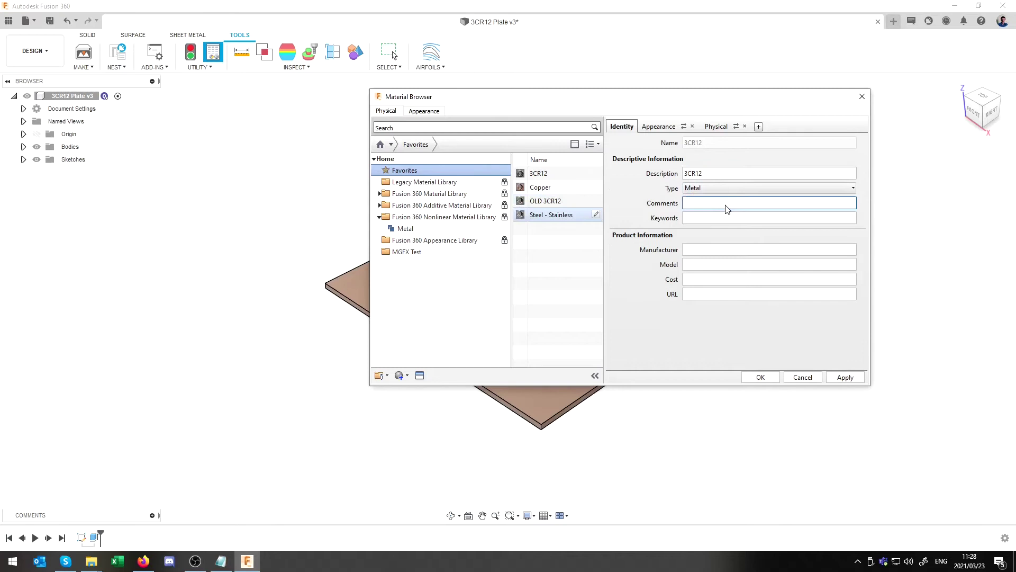
left_click(728, 207)
left_click(736, 229)
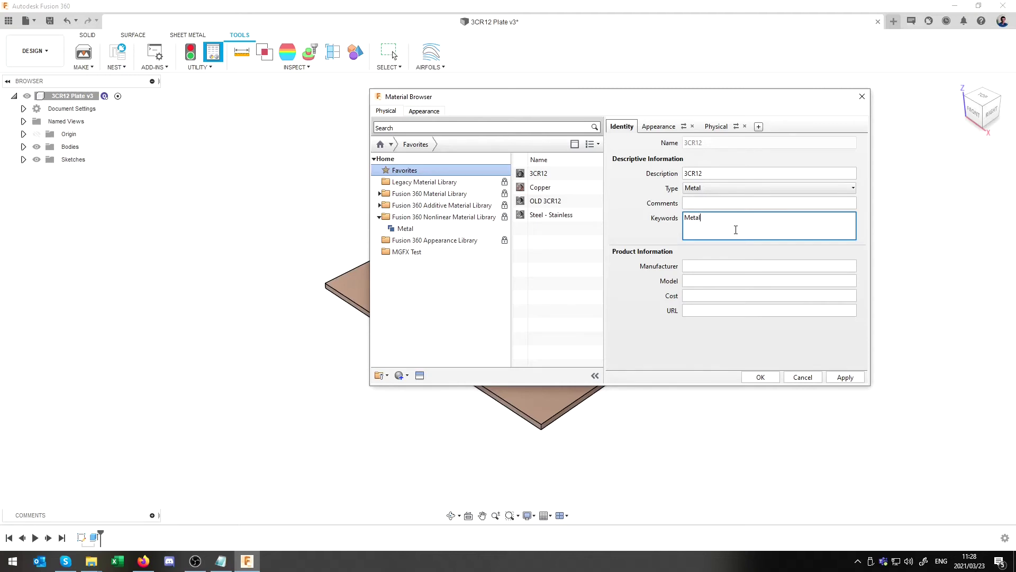
left_click(736, 251)
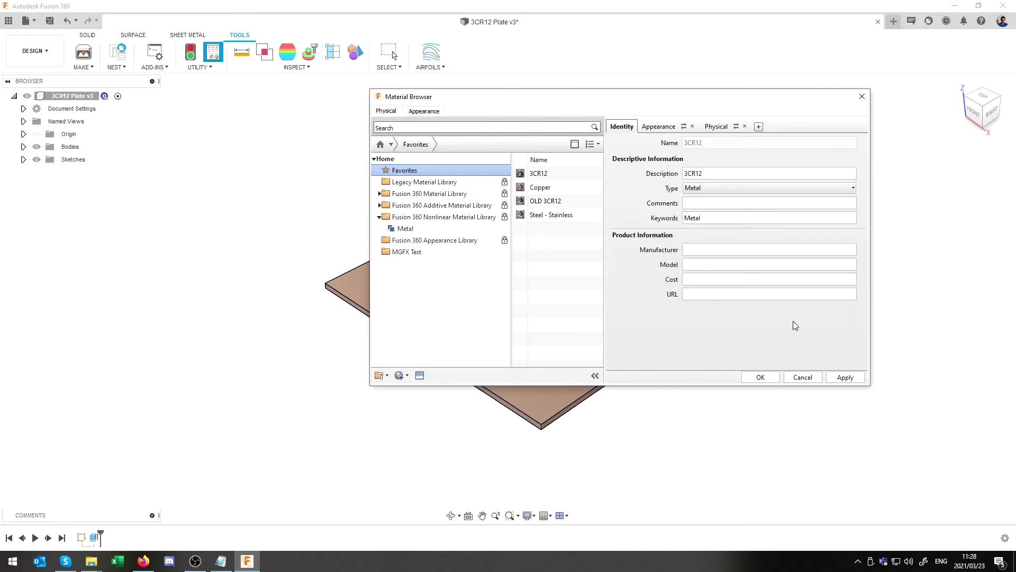
left_click(764, 283)
left_click(730, 206)
left_click(658, 126)
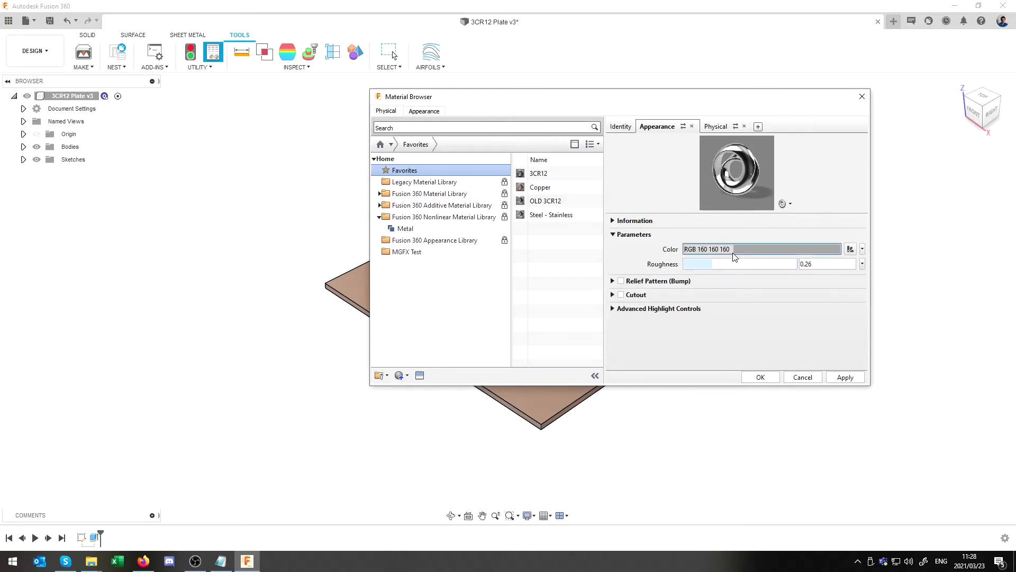
Change the 3CR12 appearance colour from grey to green, RGB 14 160 104.
left_click(739, 250)
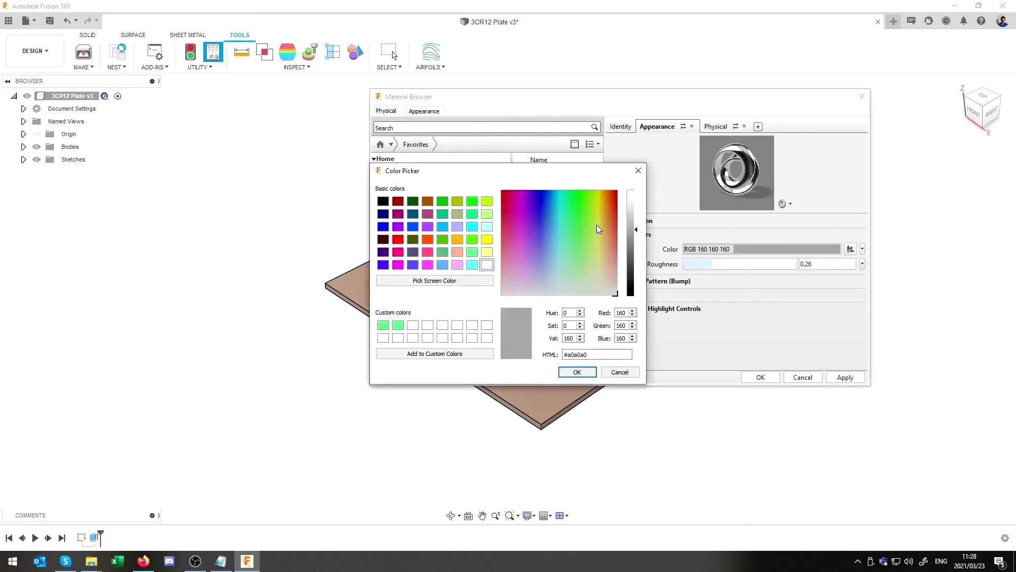
left_click_drag(616, 207, 567, 202)
left_click(577, 371)
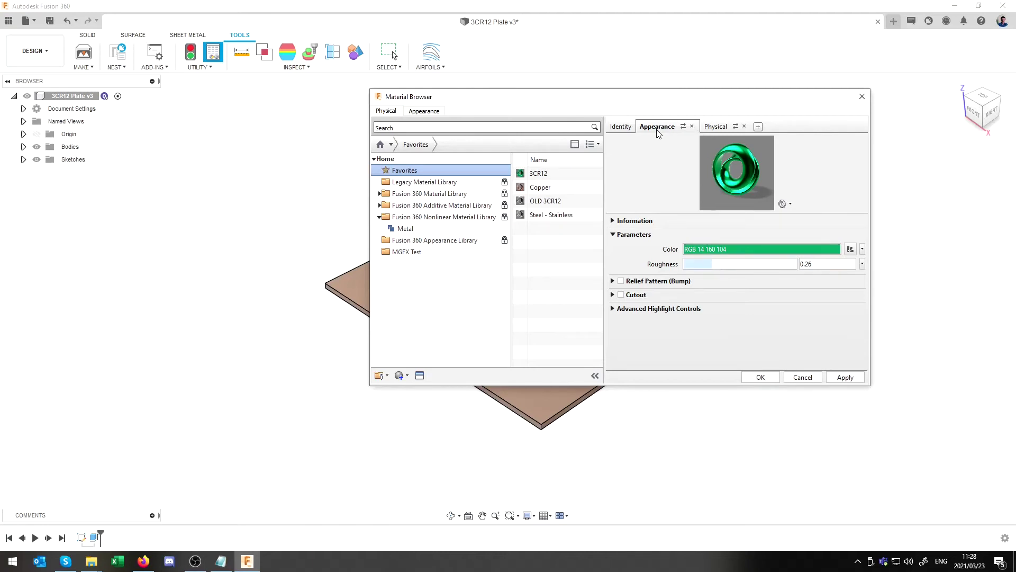
left_click(716, 126)
left_click(671, 129)
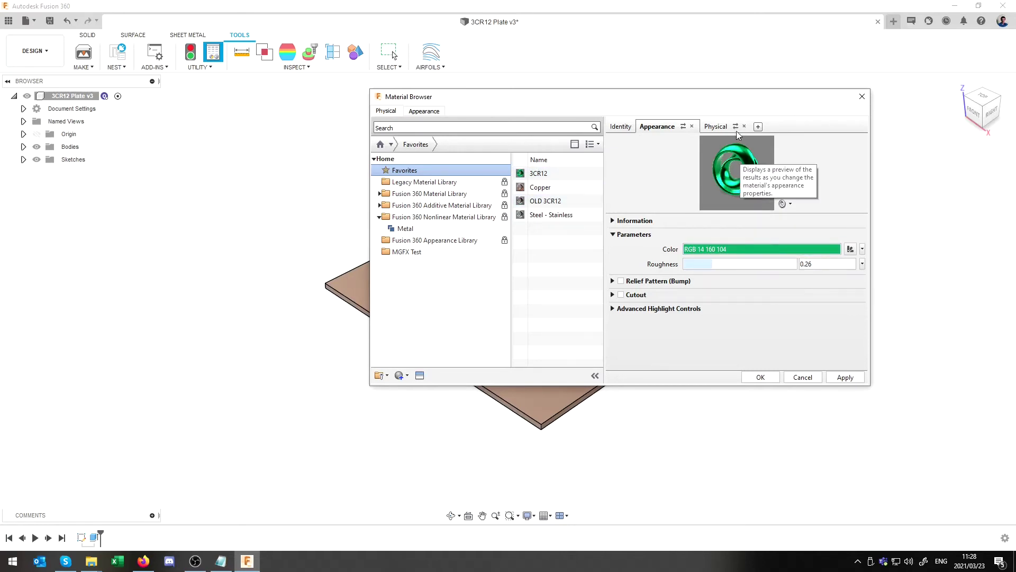
left_click(714, 127)
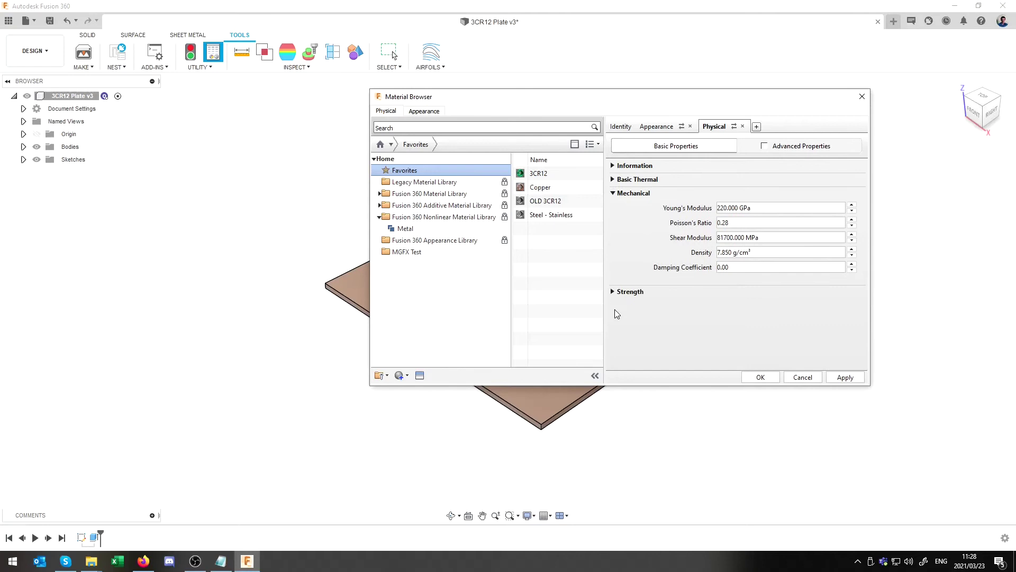
Bring up the Notepad target values (200 GPa, 0.32, 77 GPa, 7680 kg/m3) and snap it left.
left_click(613, 291)
left_click(612, 292)
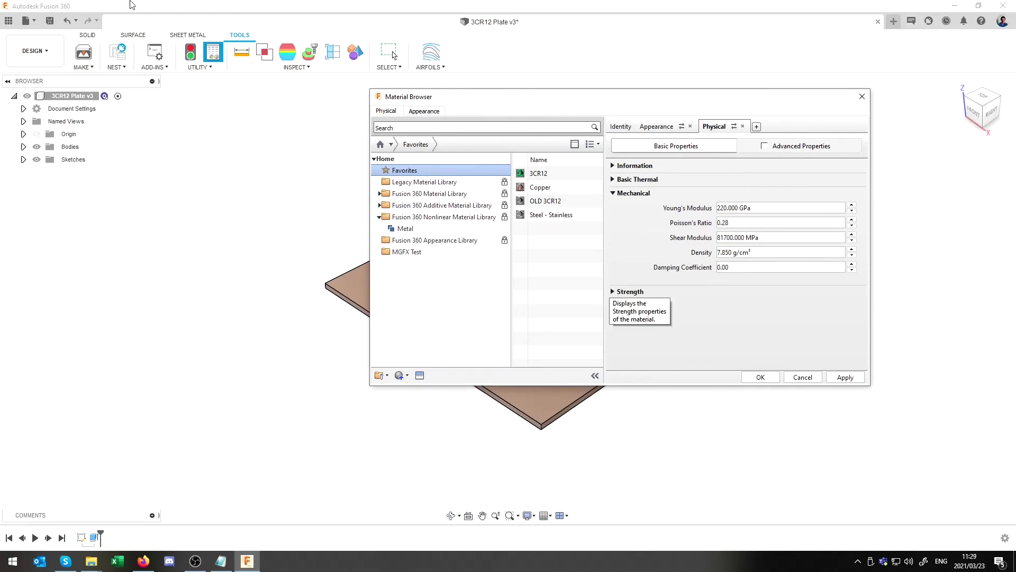
left_click(221, 561)
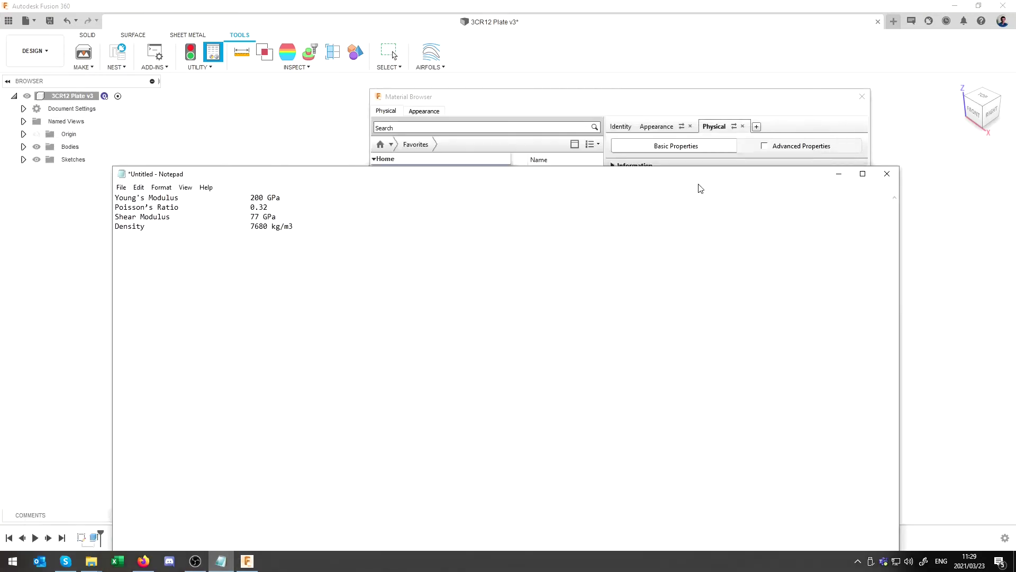
left_click_drag(769, 181, 887, 148)
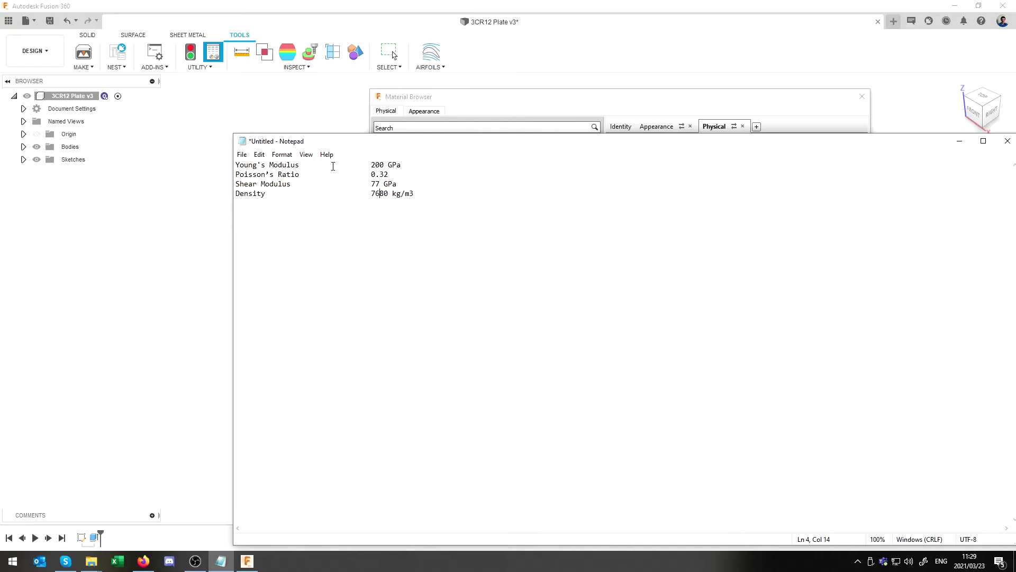
left_click_drag(343, 142, 424, 171)
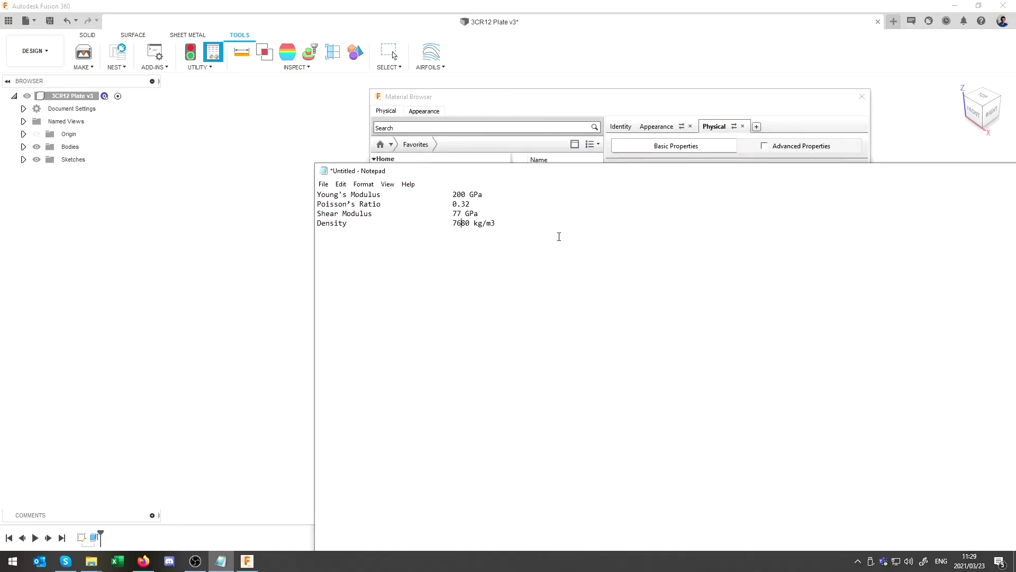
key("super+Left")
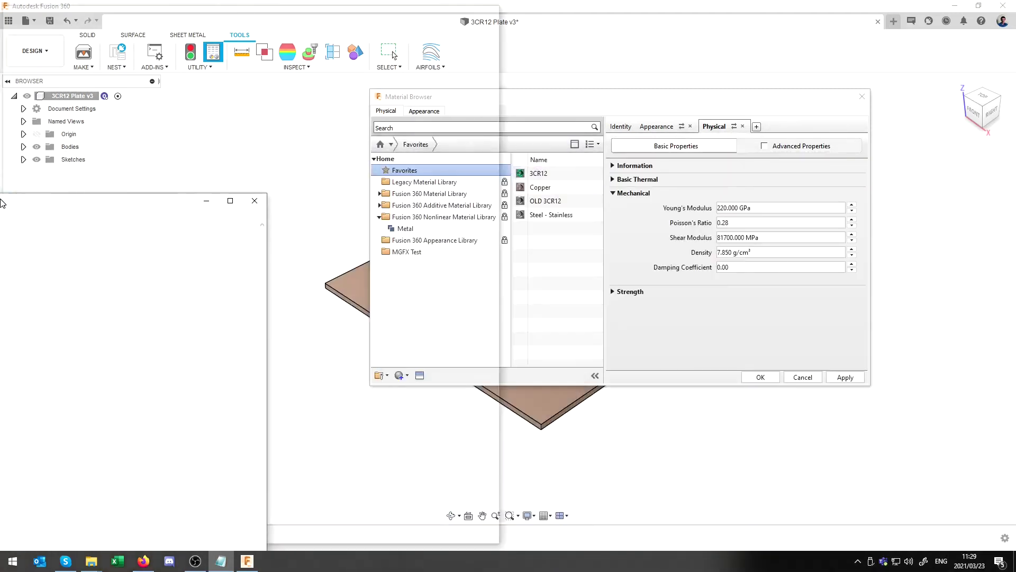
Tile Fusion 360 beside the notes and paste 200 GPa into Young's Modulus.
left_click(655, 97)
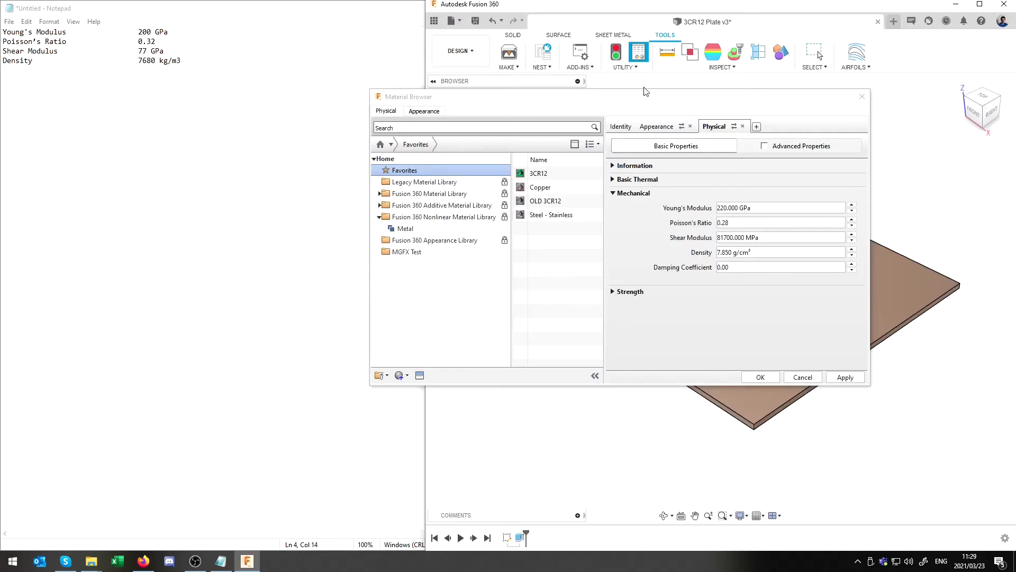
left_click_drag(620, 105, 688, 101)
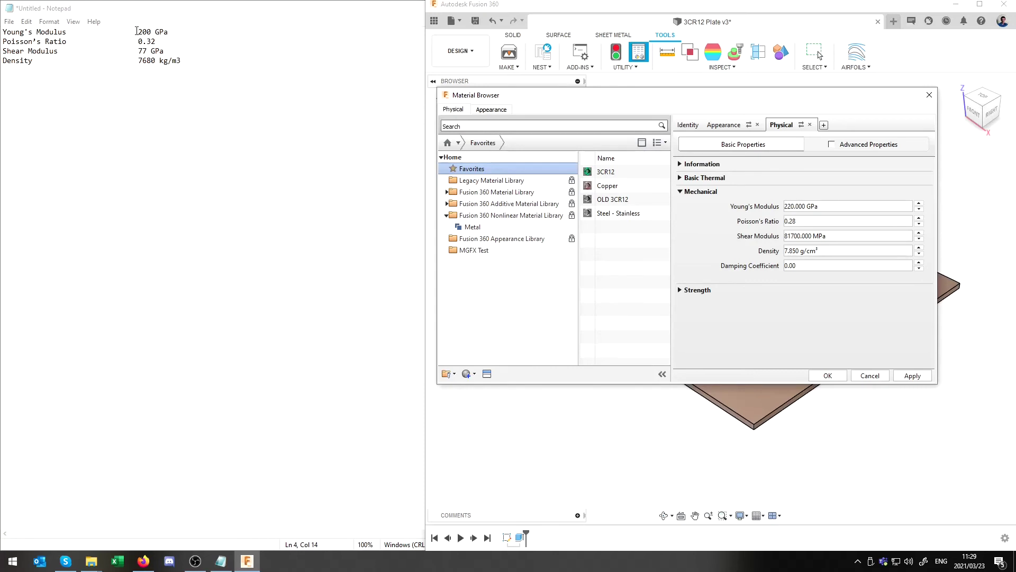
left_click_drag(137, 31, 175, 30)
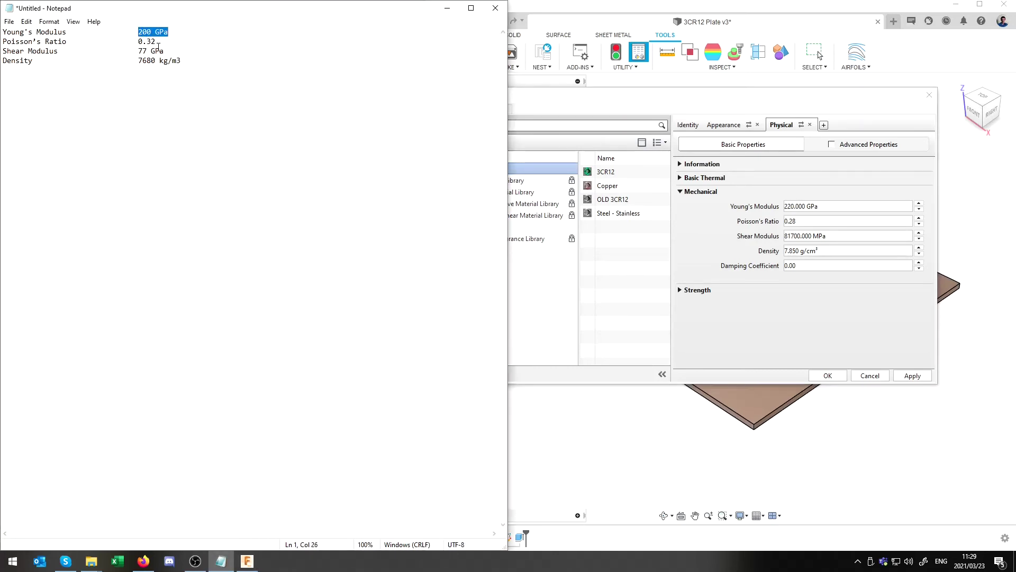
right_click(158, 32)
left_click(44, 66)
left_click(775, 208)
triple_click(786, 201)
right_click(813, 208)
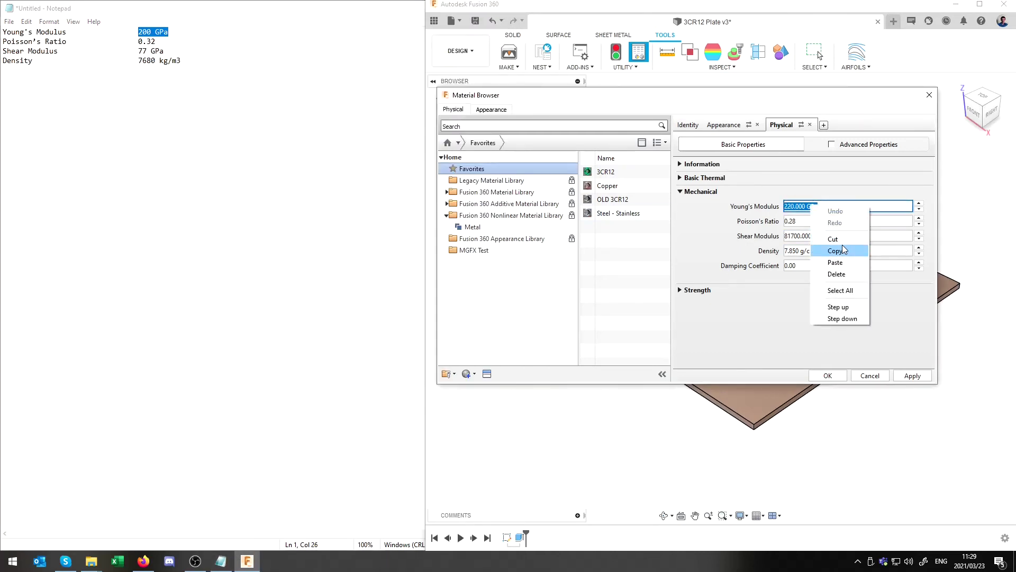
left_click(825, 261)
Replace Poisson's Ratio 0.28 with 0.32 copied from the notes.
left_click(819, 221)
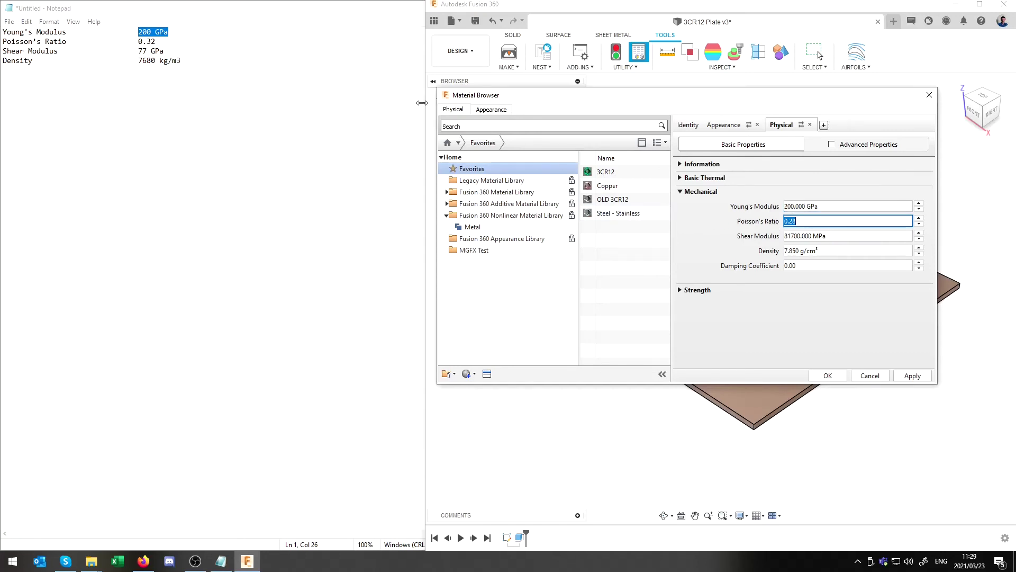
double_click(153, 42)
right_click(153, 43)
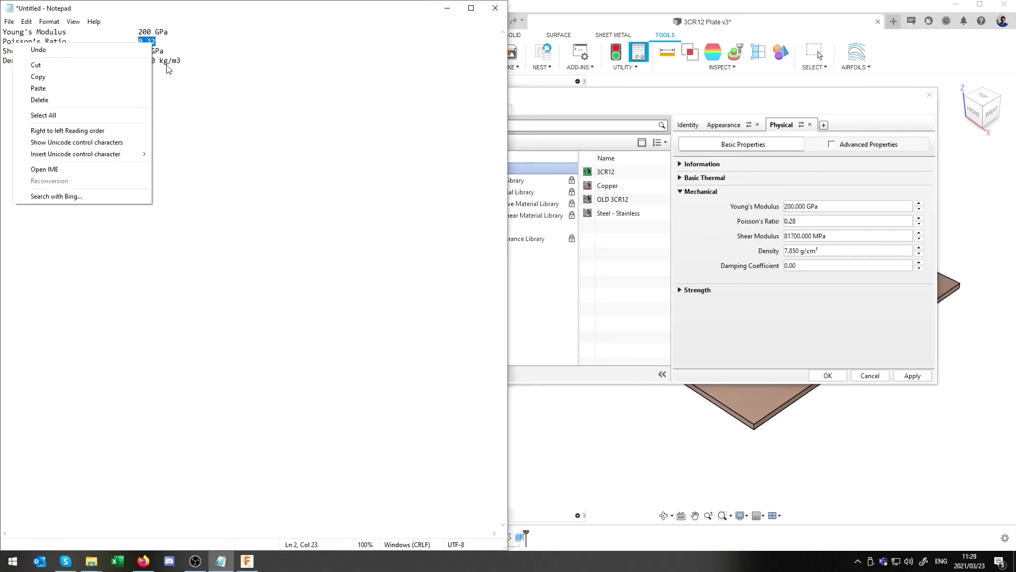
left_click(93, 78)
left_click(789, 219)
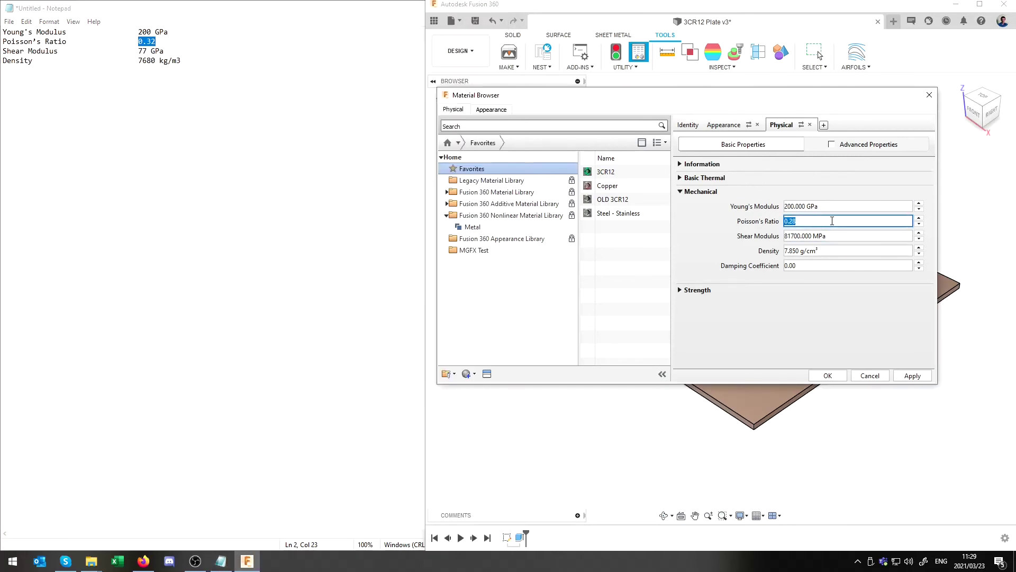
right_click(835, 221)
left_click(862, 282)
key("Tab")
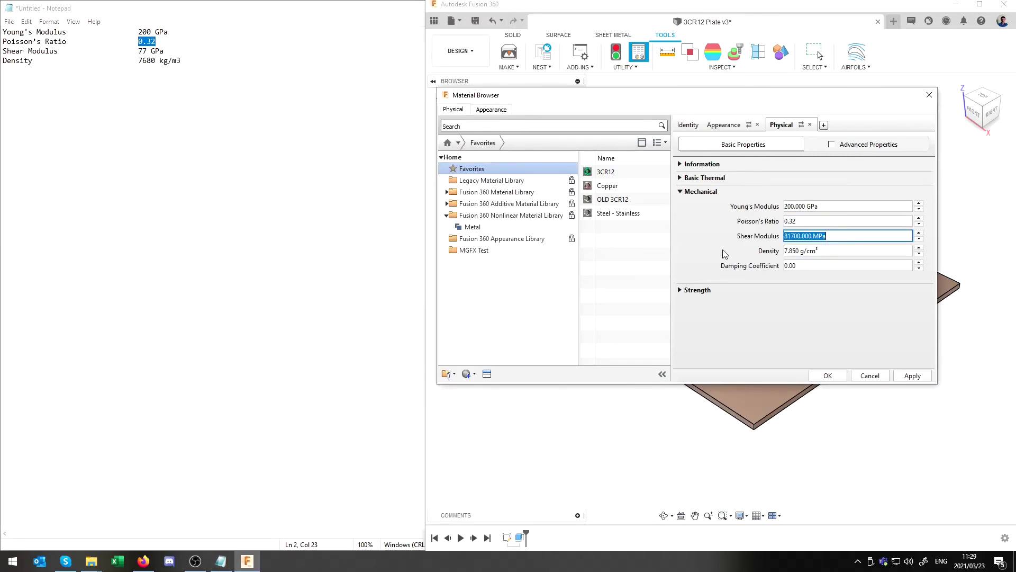
Paste 77 GPa from the notes into Shear Modulus, giving 77000.000 MPa.
left_click(157, 53)
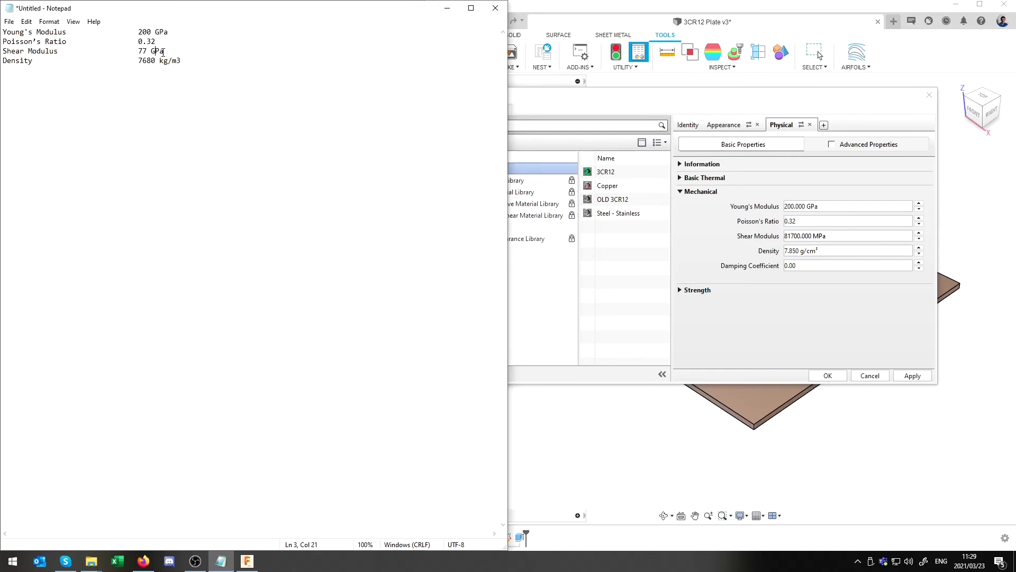
left_click_drag(164, 52, 147, 52)
right_click(154, 52)
left_click(103, 87)
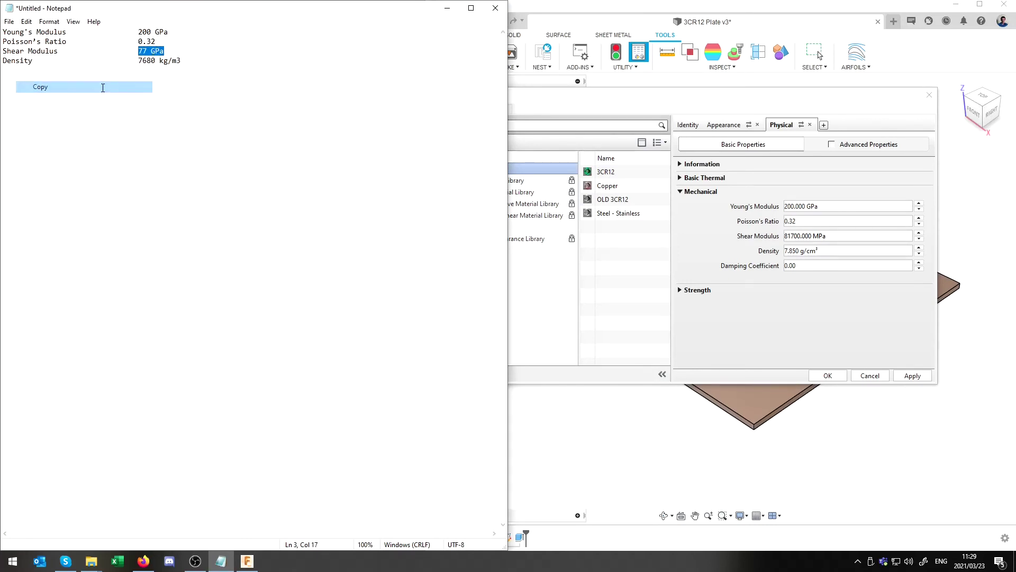
left_click(836, 236)
triple_click(835, 236)
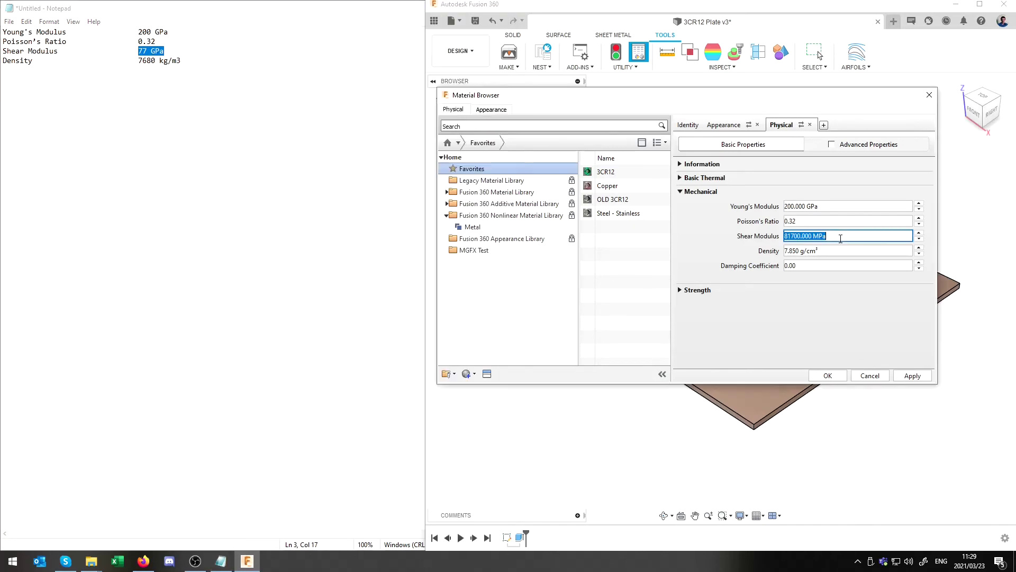
right_click(842, 240)
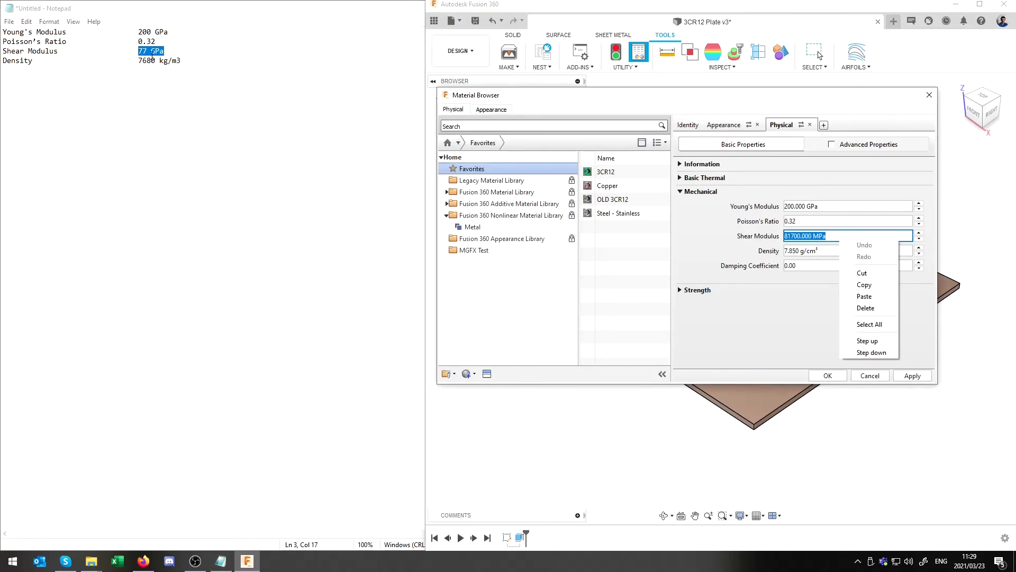
left_click(892, 297)
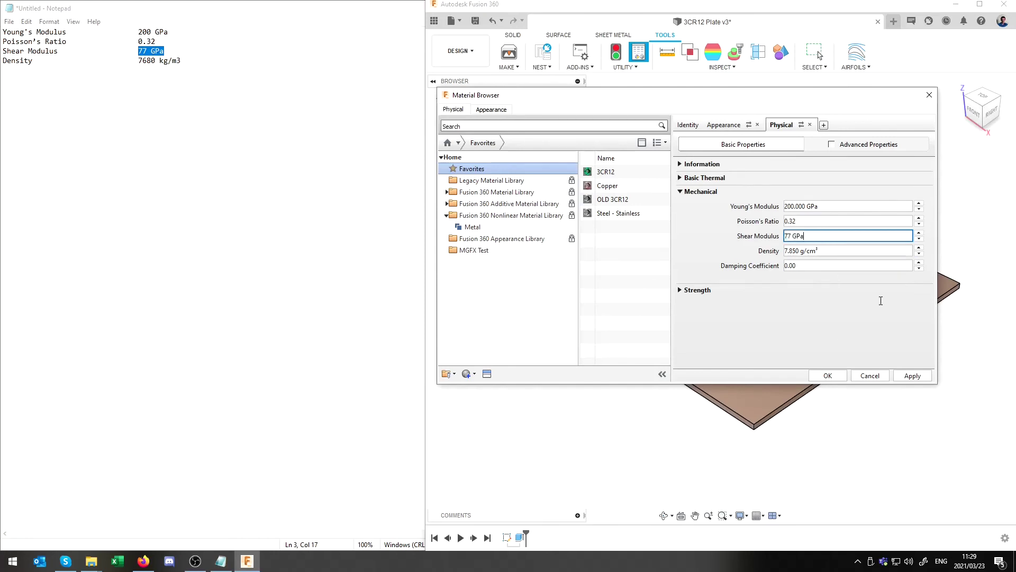
left_click(832, 267)
key("shift+Tab")
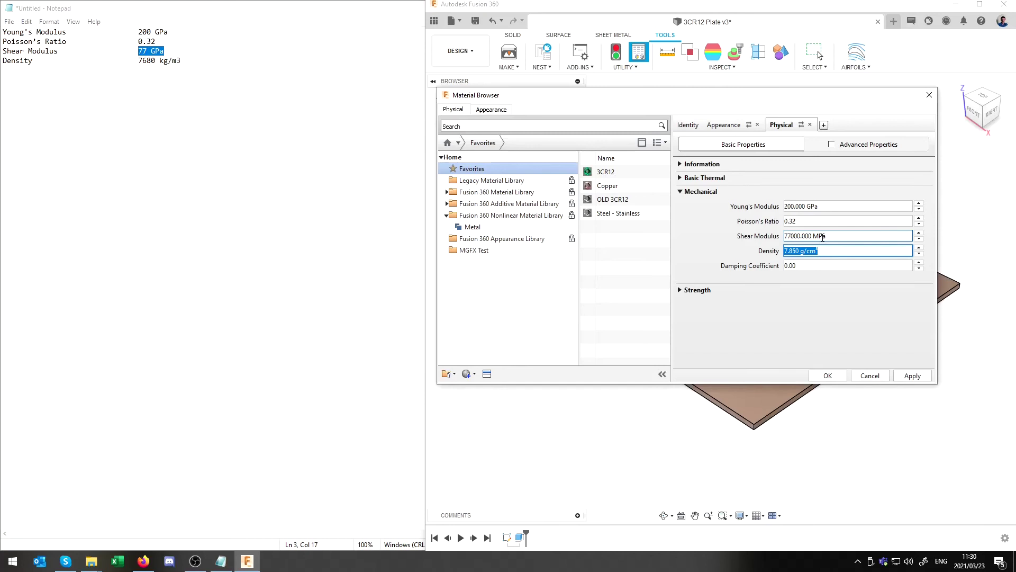
Copy 7680 kg/m3 from the notes and select the units in the Density value.
left_click(147, 63)
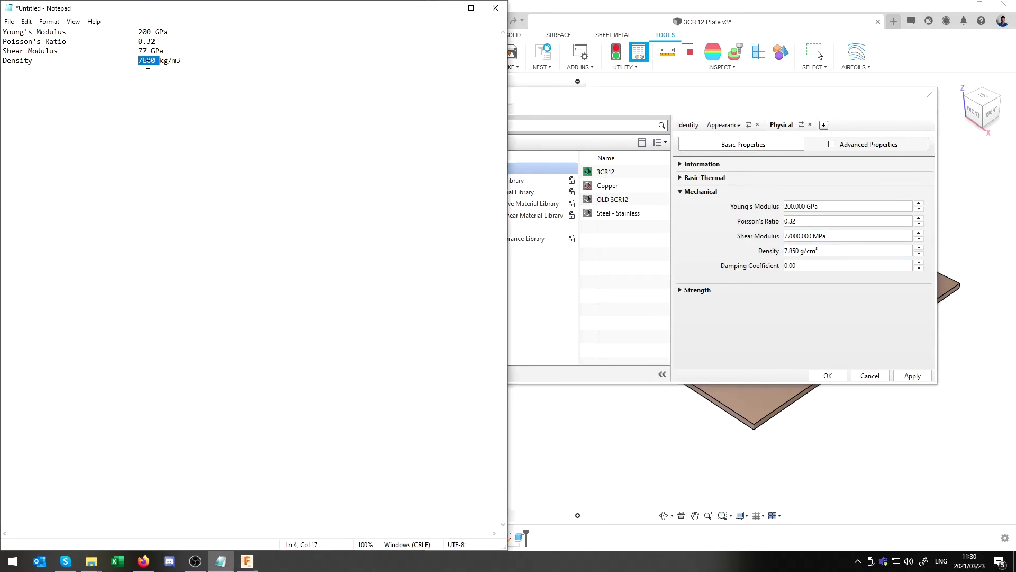
left_click_drag(139, 63, 184, 62)
right_click(183, 63)
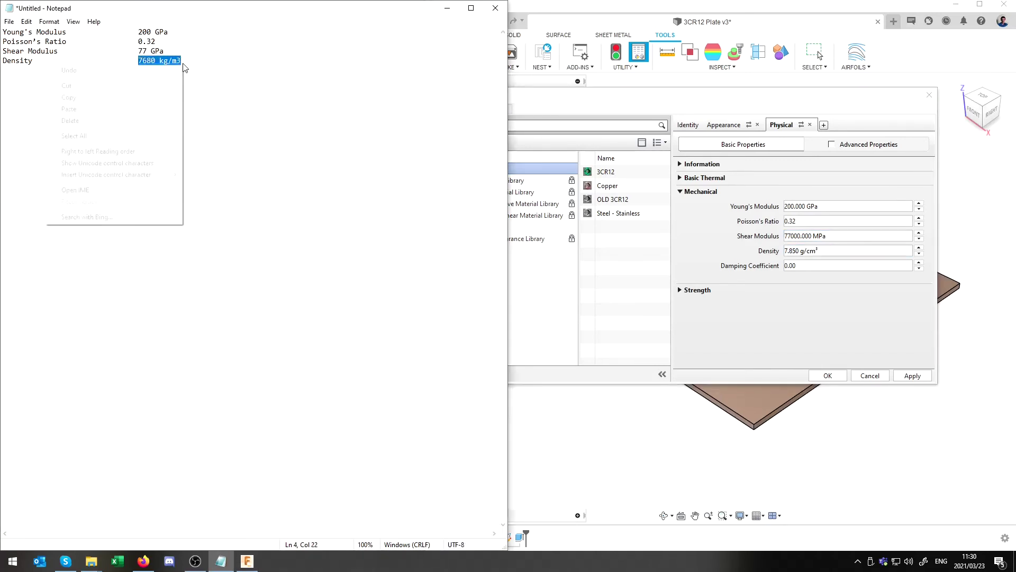
left_click(152, 100)
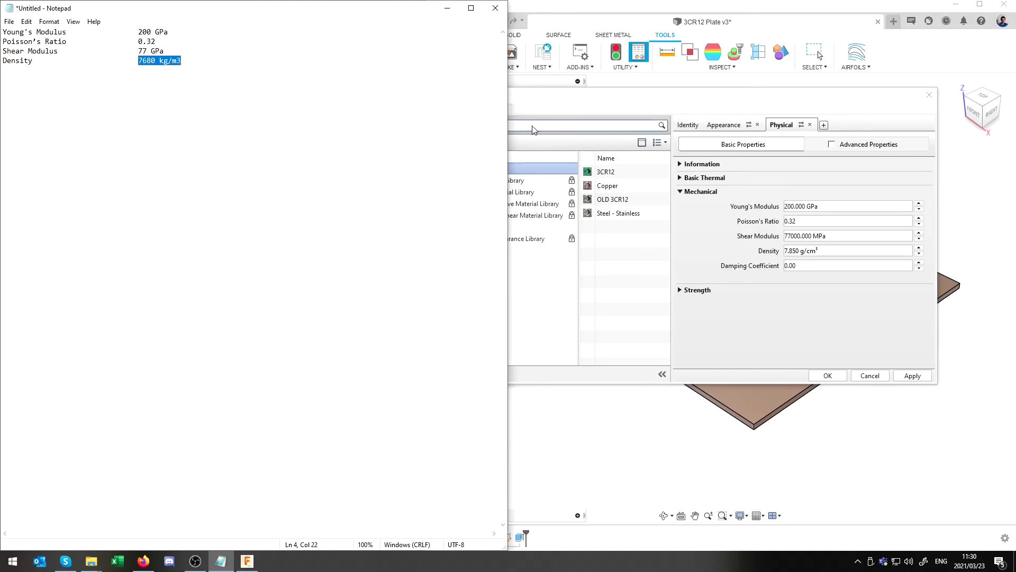
left_click(844, 250)
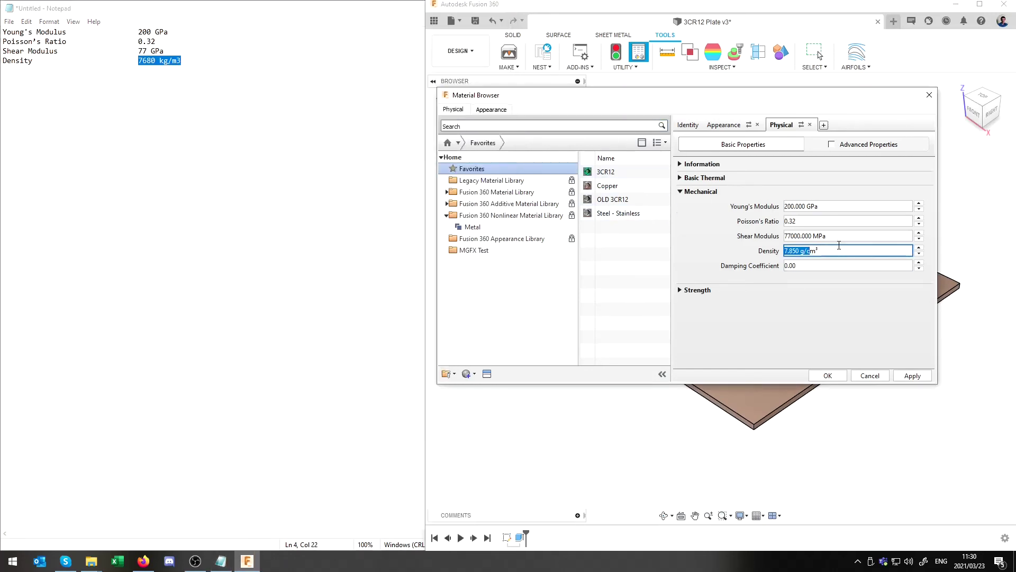
left_click(836, 249)
left_click_drag(836, 249, 807, 251)
Try pasting 7680 kg/m3 into Density, then check the Damping Coefficient field.
right_click(172, 58)
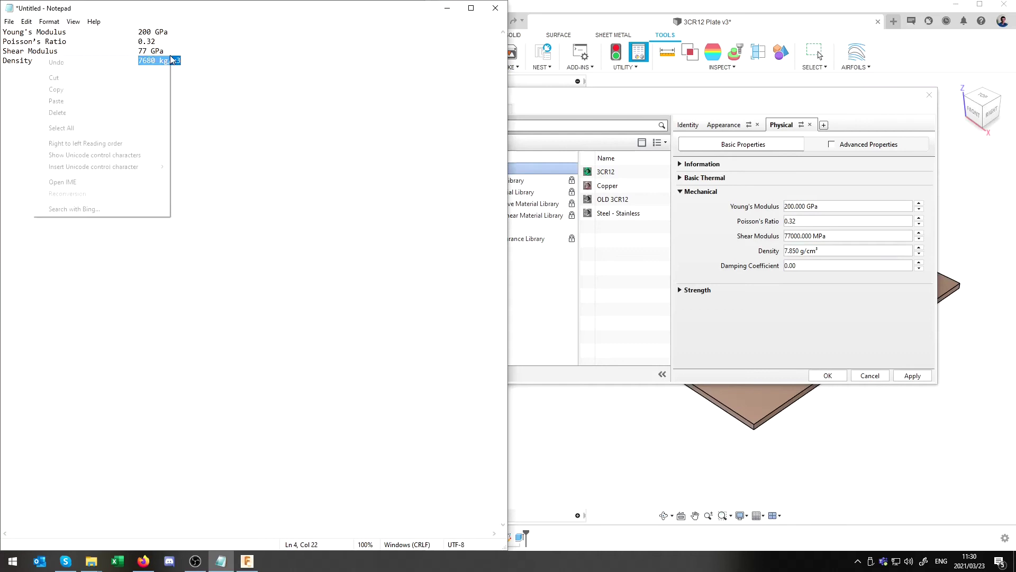
left_click(111, 94)
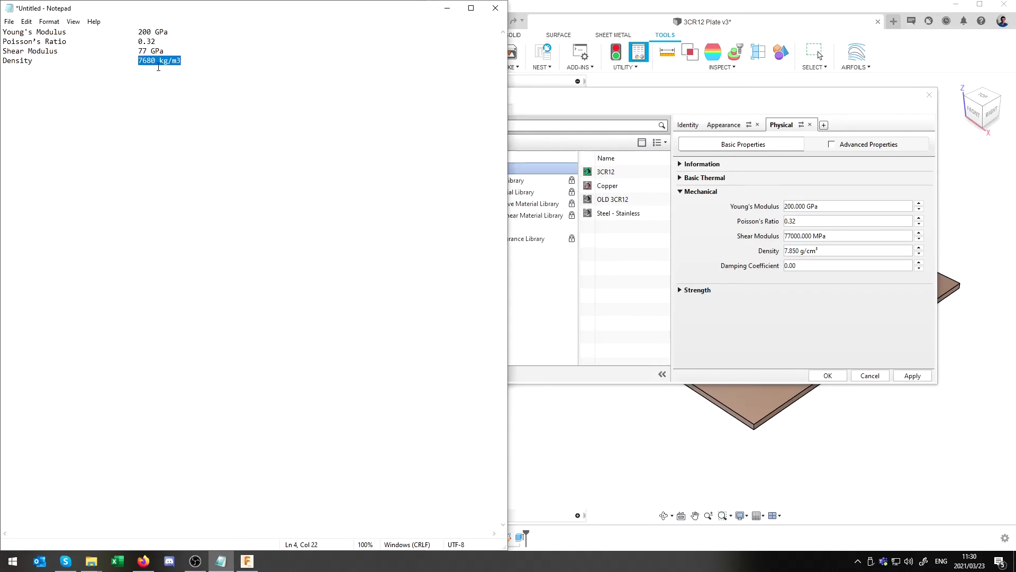
right_click(186, 66)
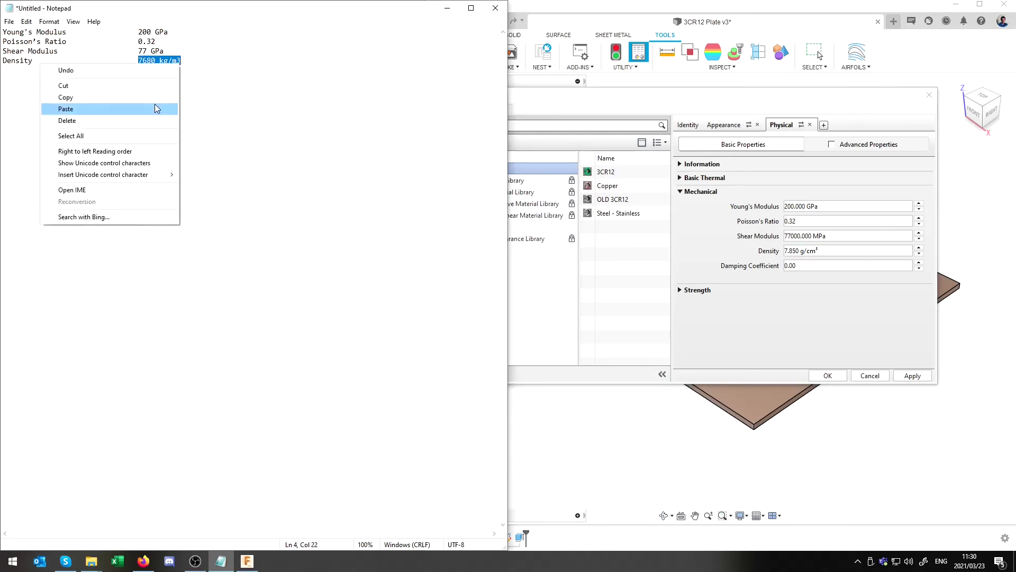
left_click(149, 97)
left_click(820, 250)
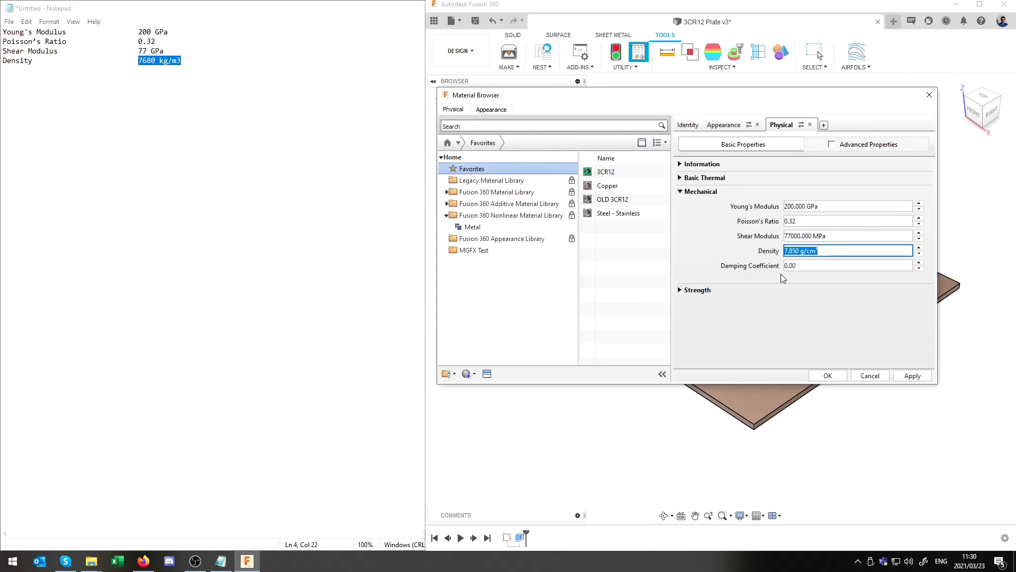
key("ctrl+v")
left_click(847, 267)
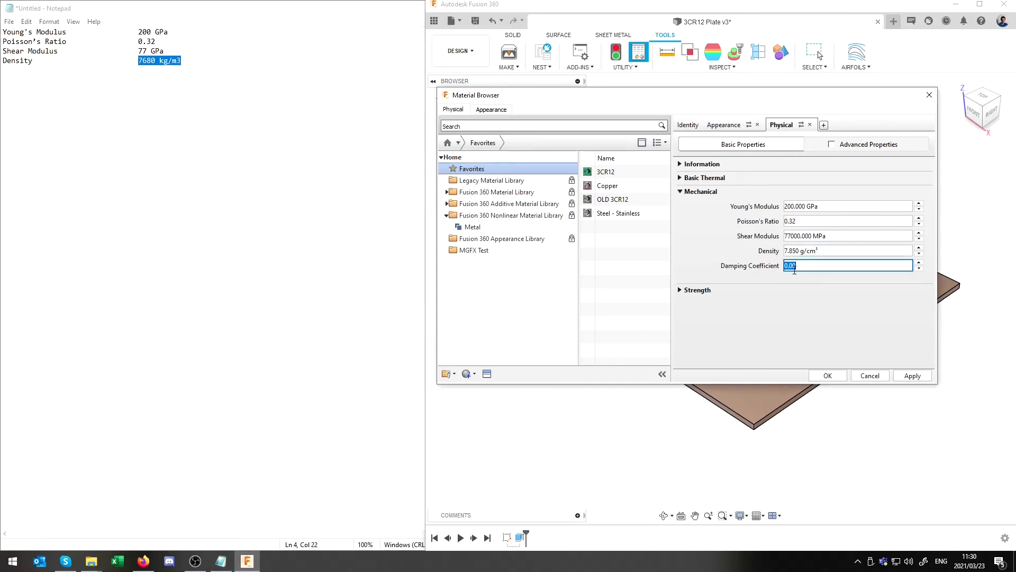
left_click(804, 266)
left_click(786, 265)
Inspect the 3CR12 material's Basic Thermal and Strength property groups.
left_click(681, 178)
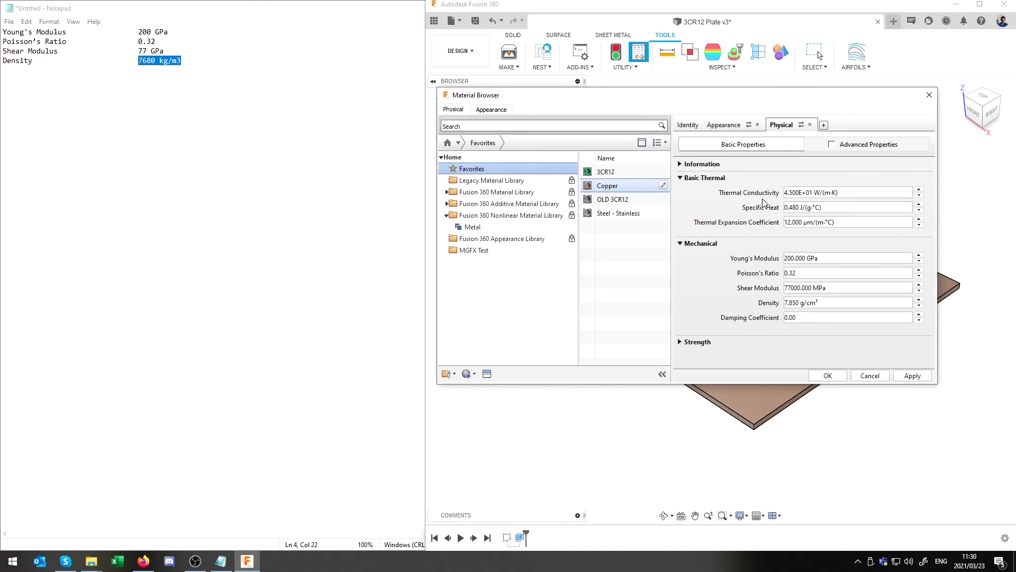
left_click(681, 178)
left_click(684, 291)
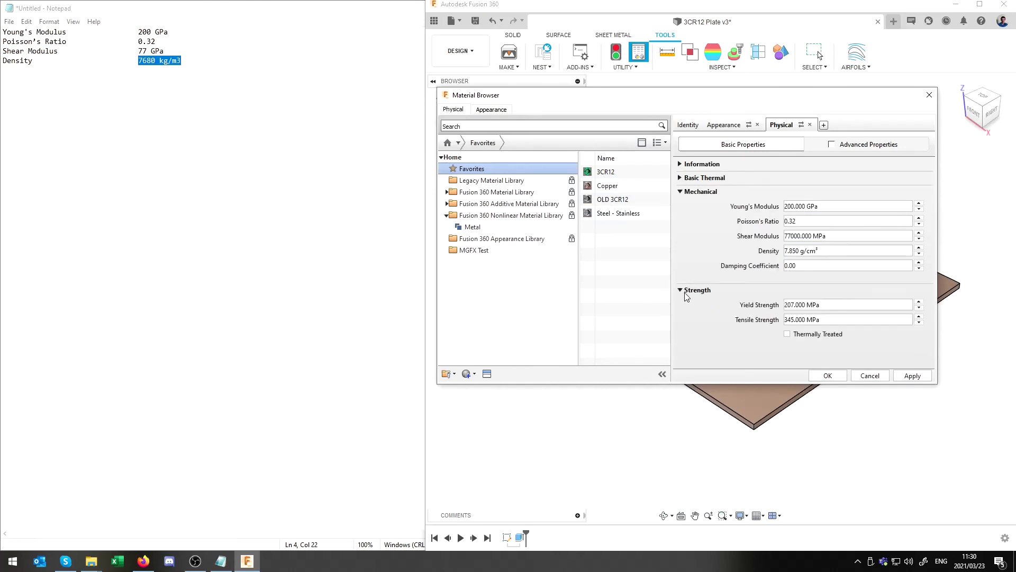
left_click(684, 290)
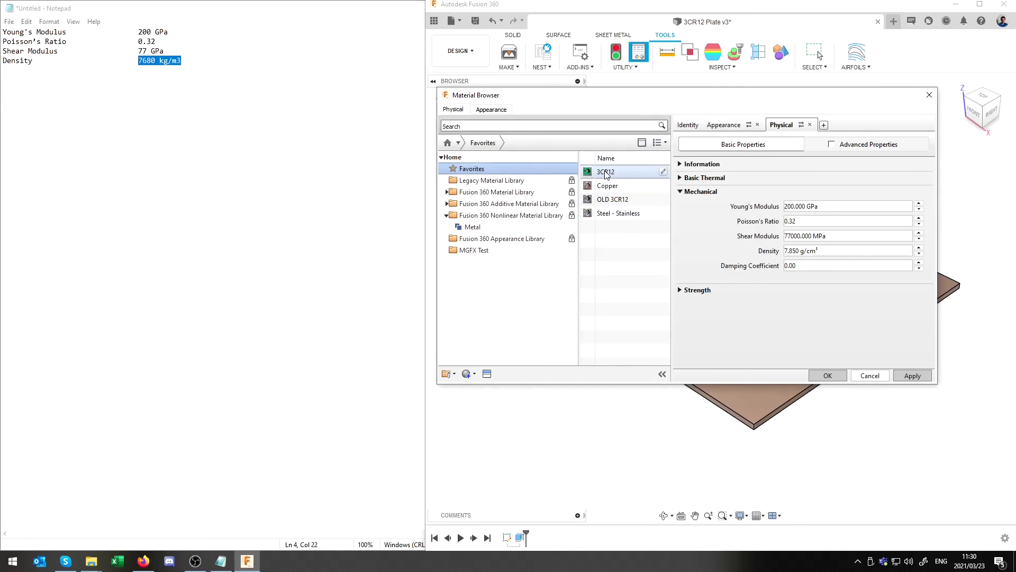
Copy 3CR12 from Favorites into the MGFX Test library and confirm it is listed there.
left_click_drag(610, 176, 585, 228)
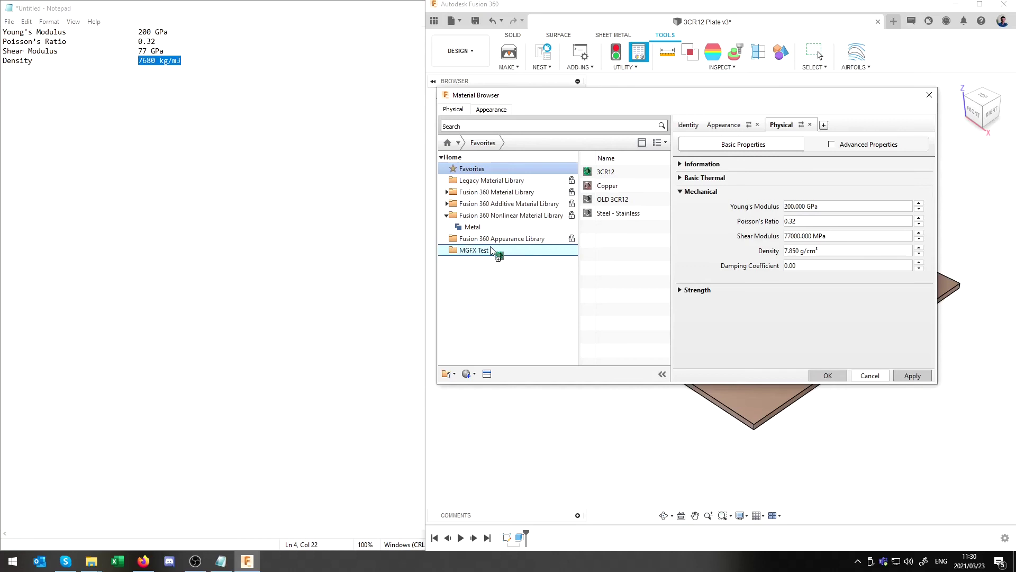
mouse_move(491, 246)
left_mouse_down()
mouse_move(480, 249)
mouse_move(491, 254)
left_mouse_up()
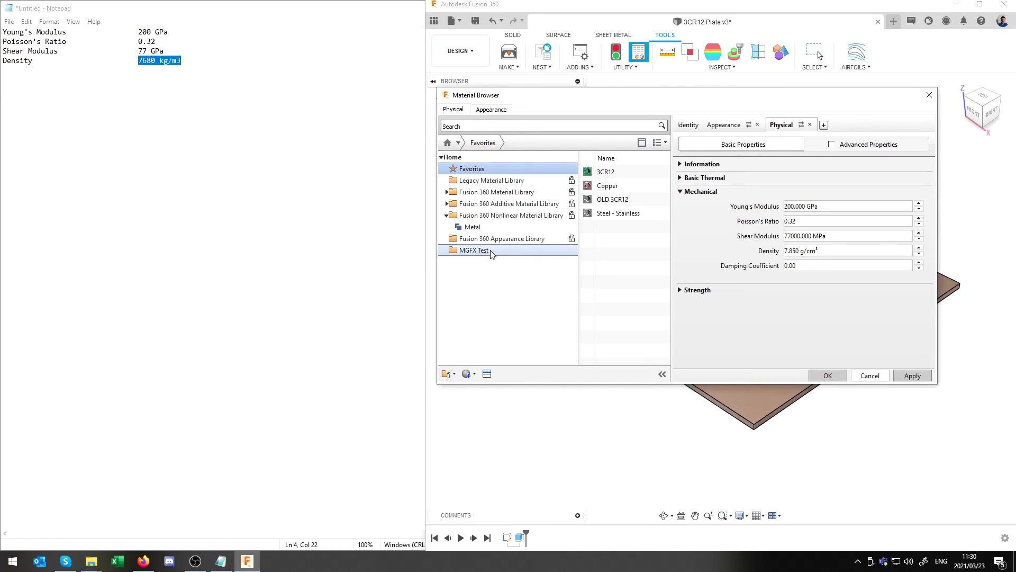
left_click(491, 253)
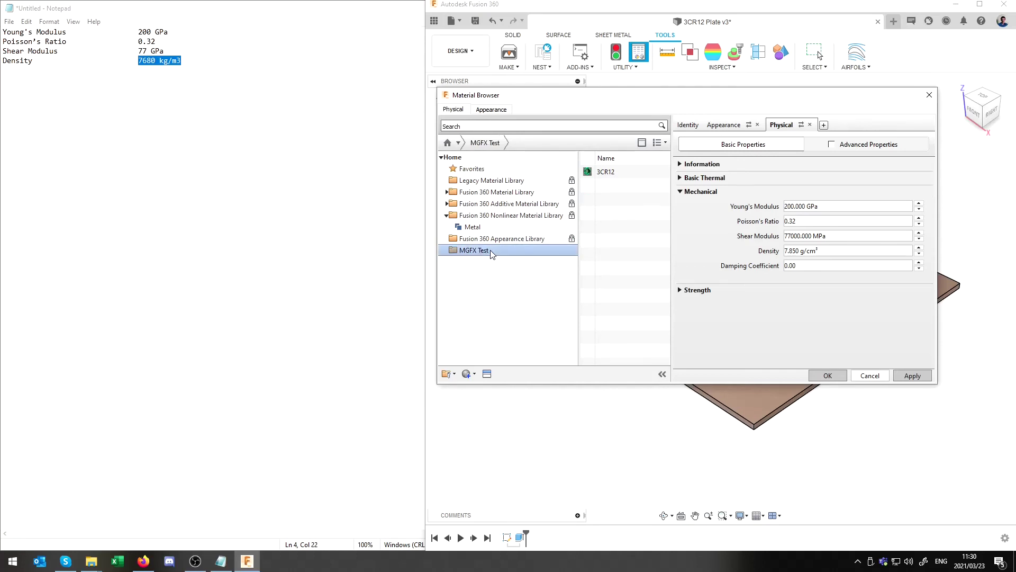
left_click(472, 170)
left_click(498, 204)
left_click(487, 251)
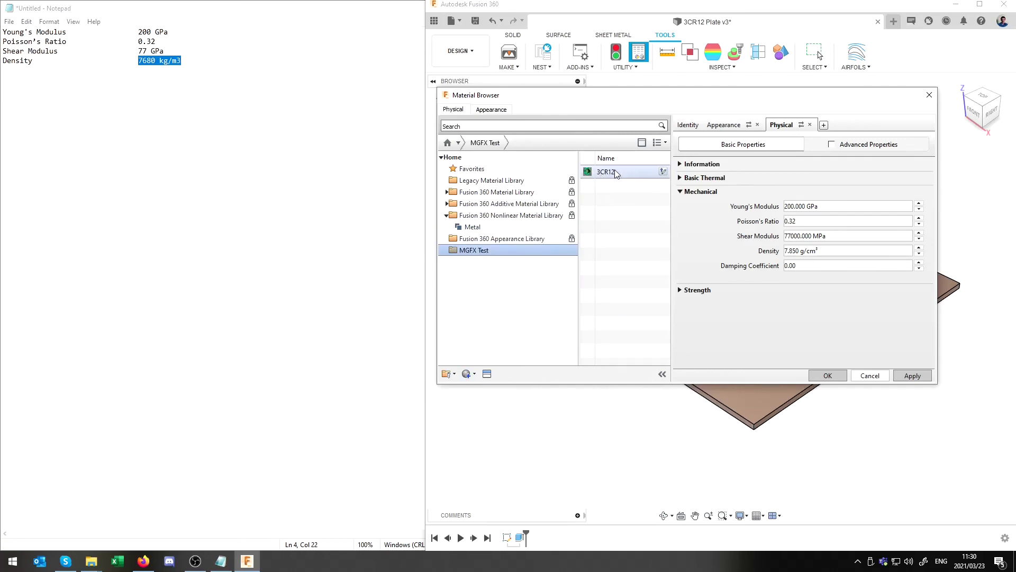
left_click_drag(609, 94, 642, 93)
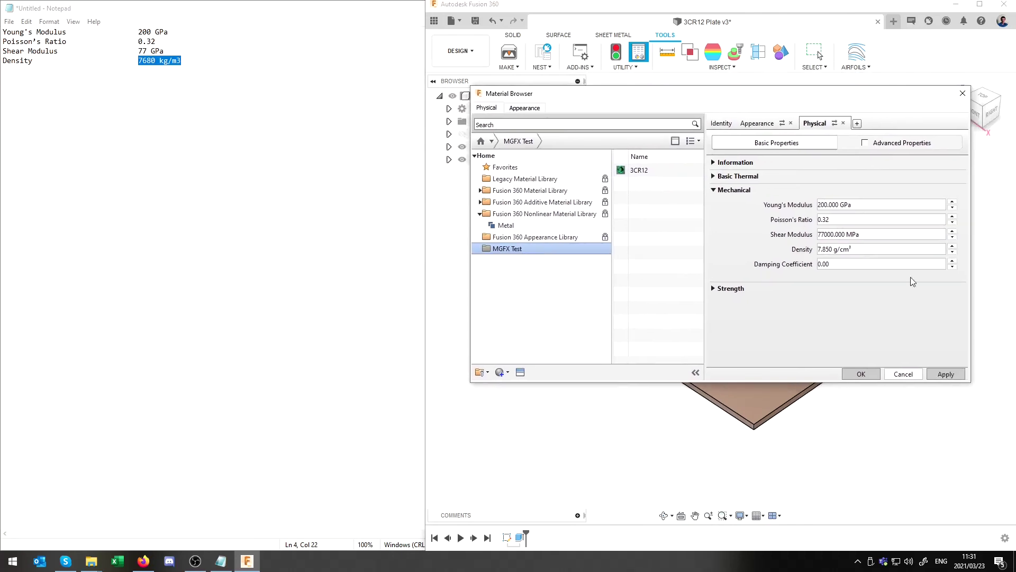
Close the Material Browser and open MODIFY > Physical Material from the SOLID tools.
left_click(962, 94)
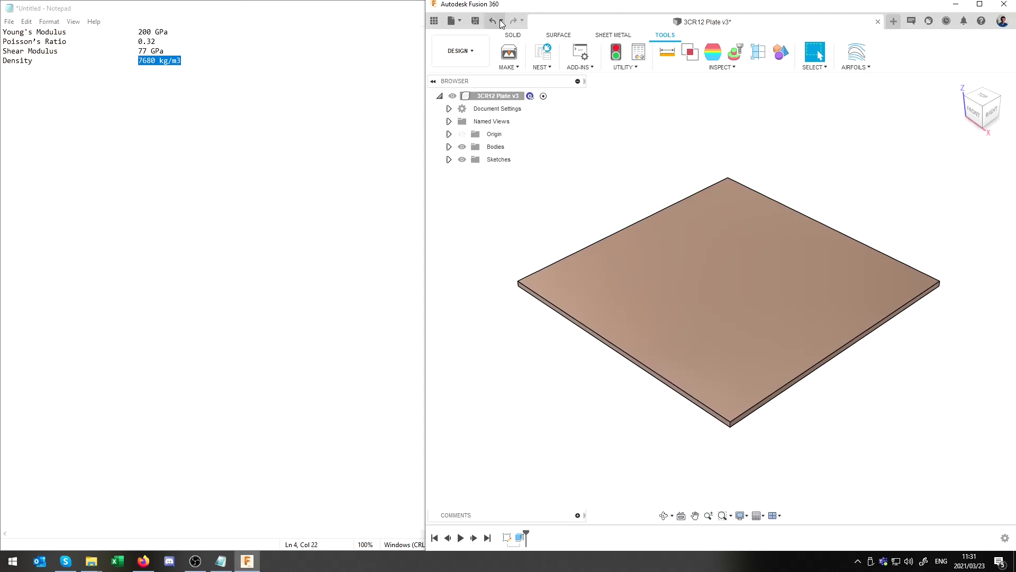
left_click(622, 35)
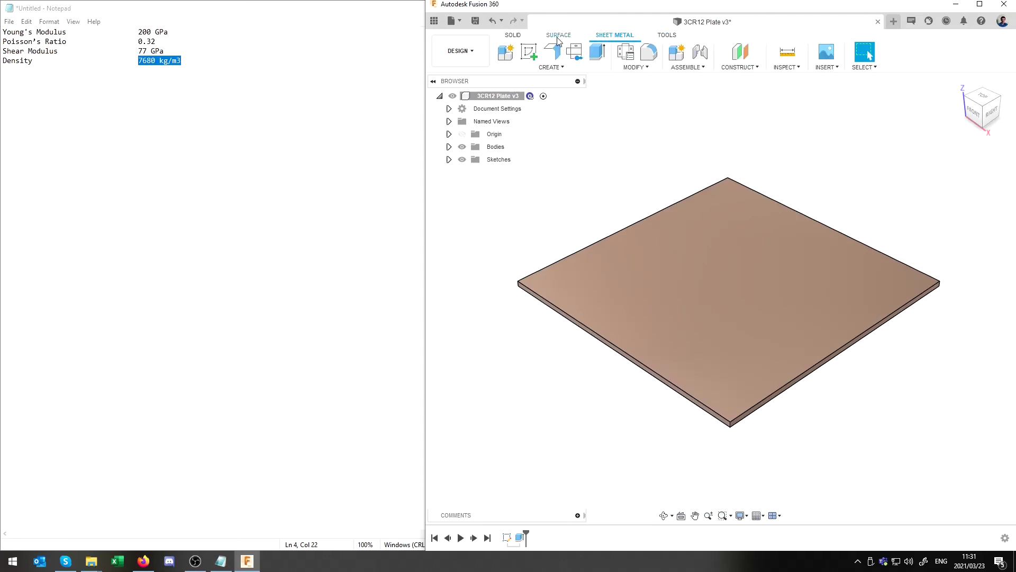
left_click(504, 37)
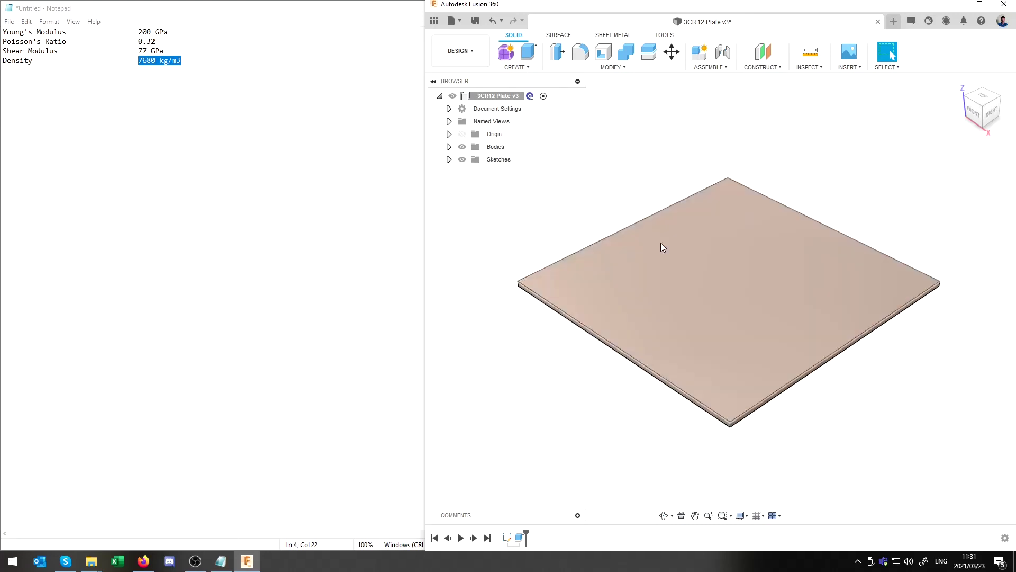
right_click(594, 192)
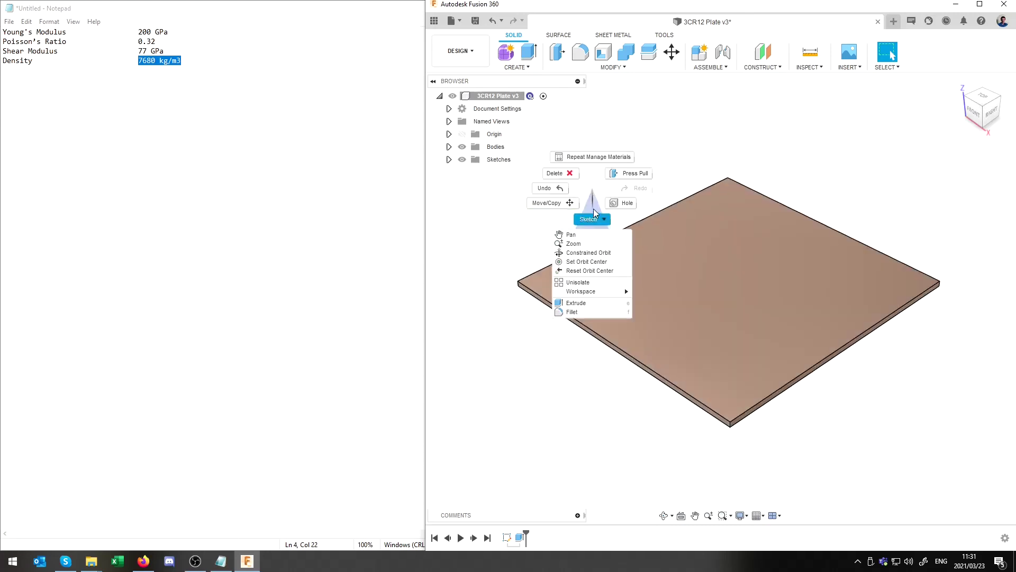
left_click(594, 197)
left_click(609, 67)
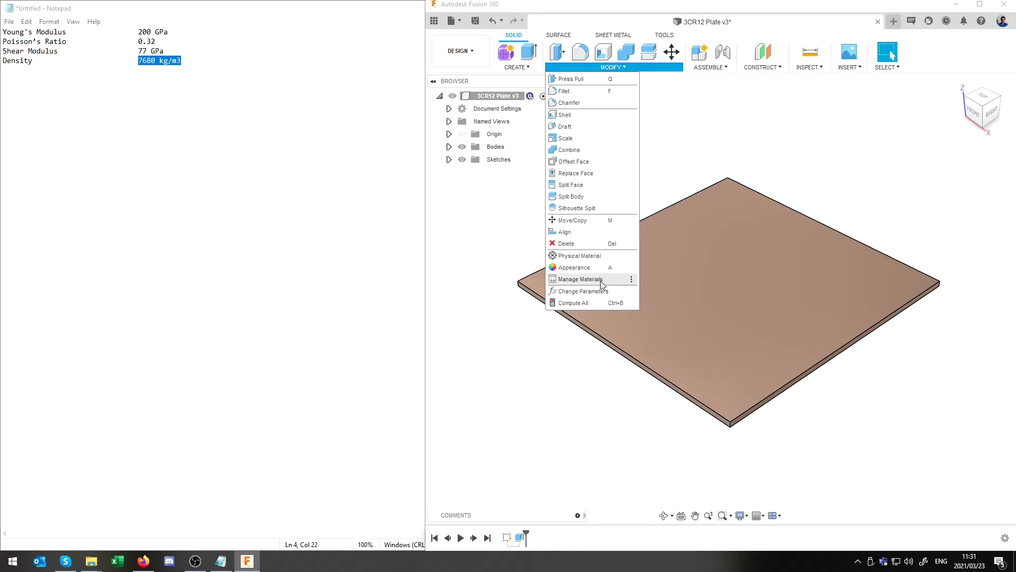
left_click(579, 256)
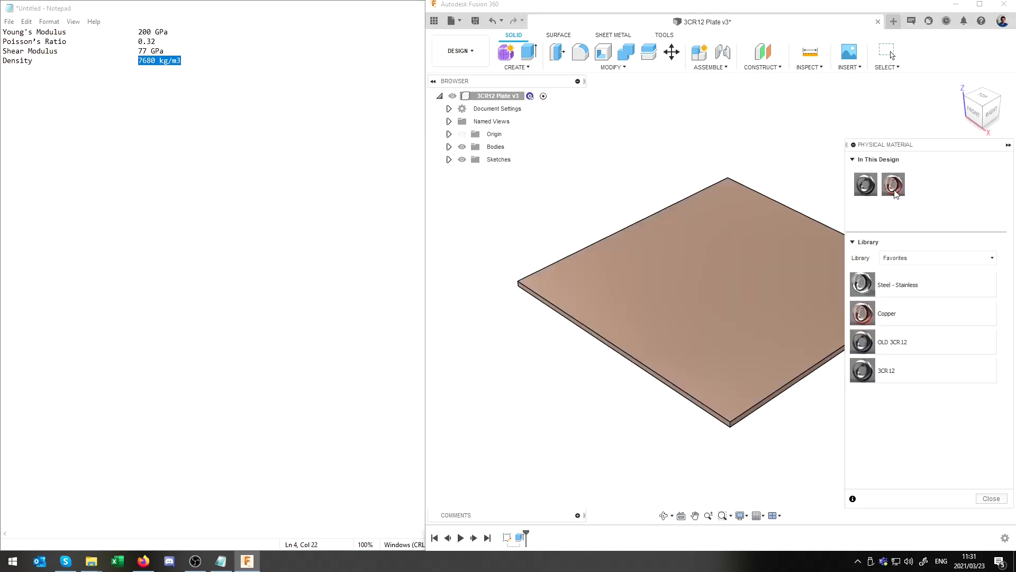
Browse the MGFX Test library's default folder and the Fusion 360 Material Library.
left_click(887, 258)
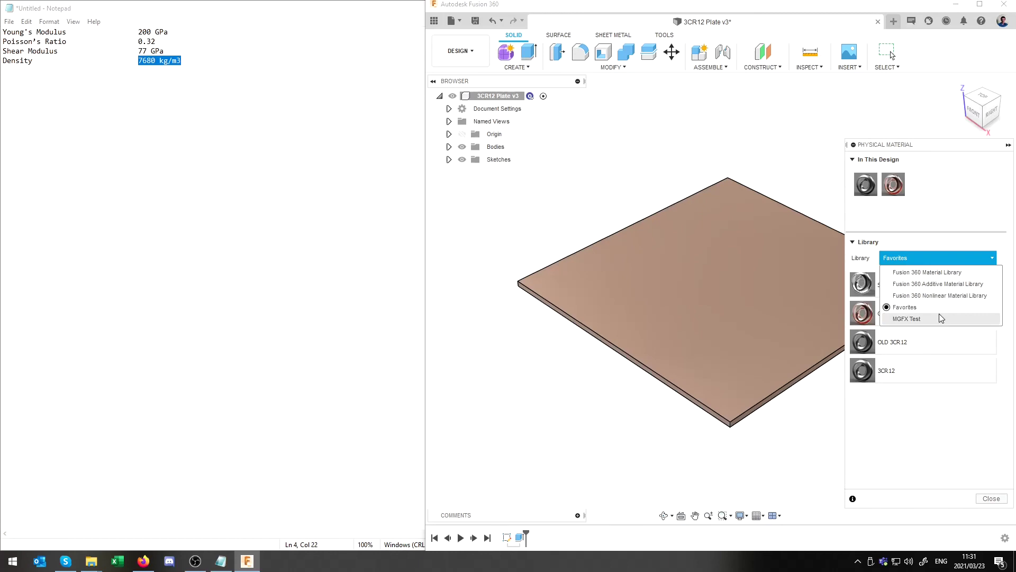
left_click(940, 318)
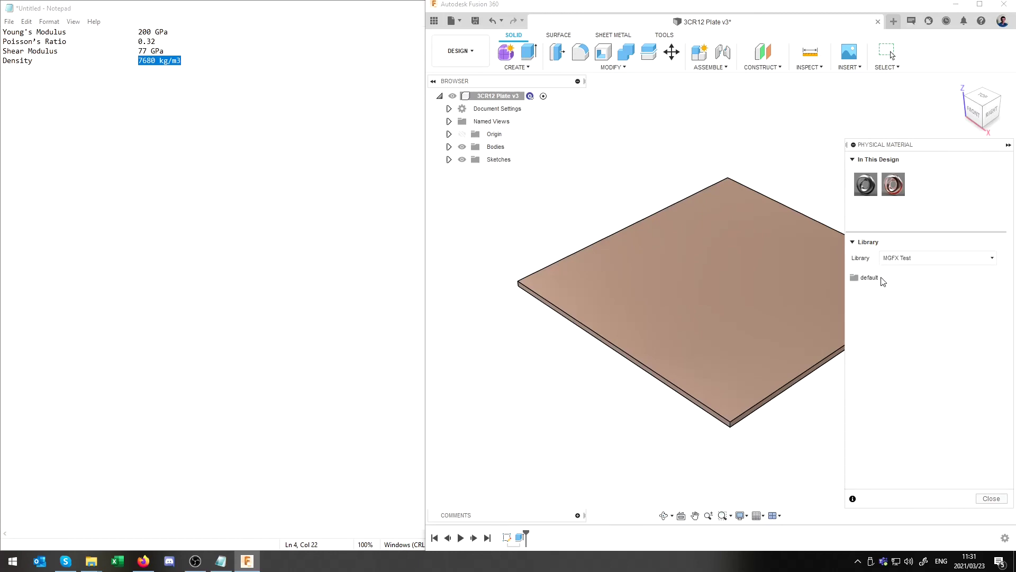
left_click(895, 279)
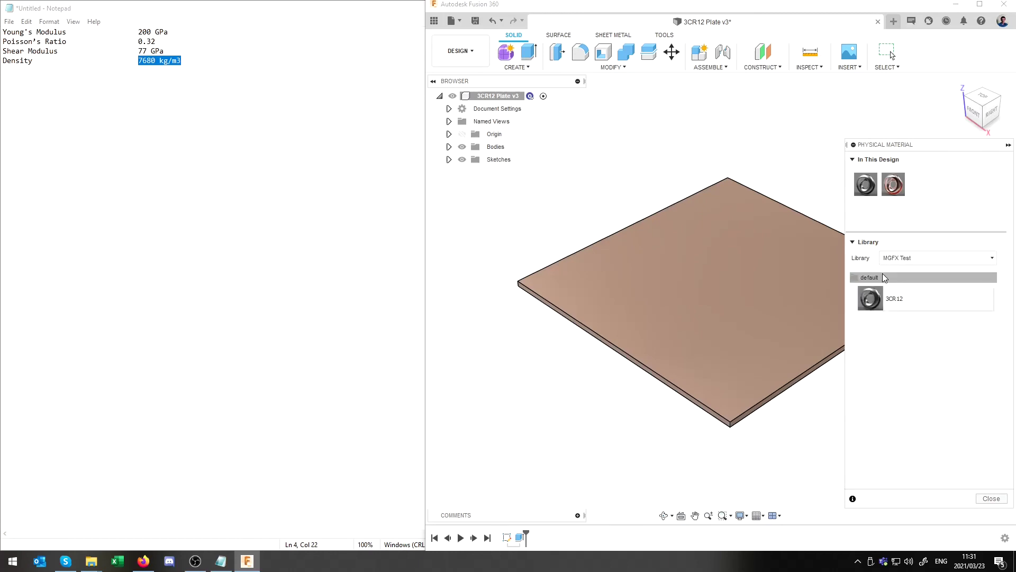
left_click(928, 260)
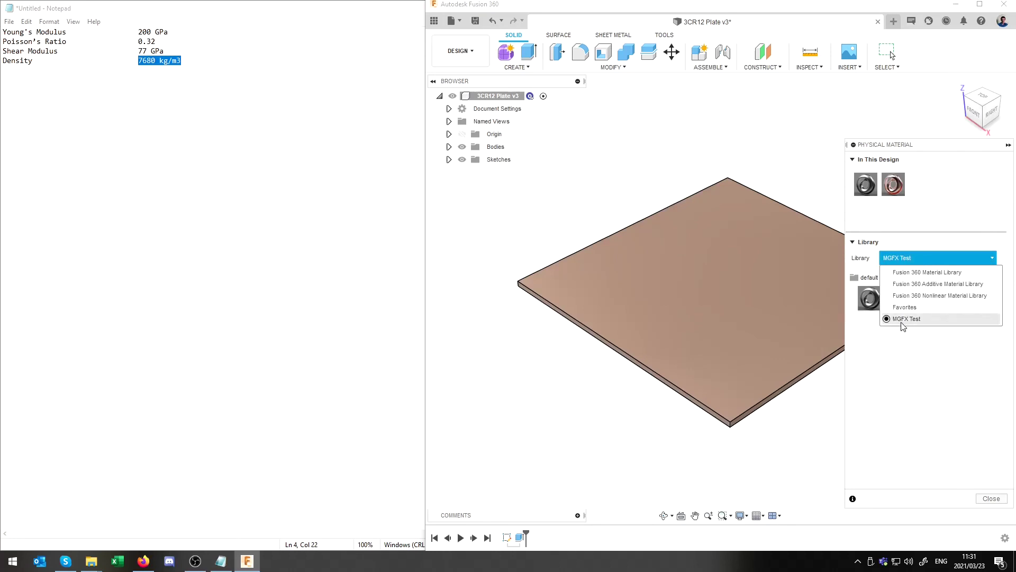
left_click(900, 272)
scroll(922, 345, "down", 2)
scroll(922, 344, "up", 3)
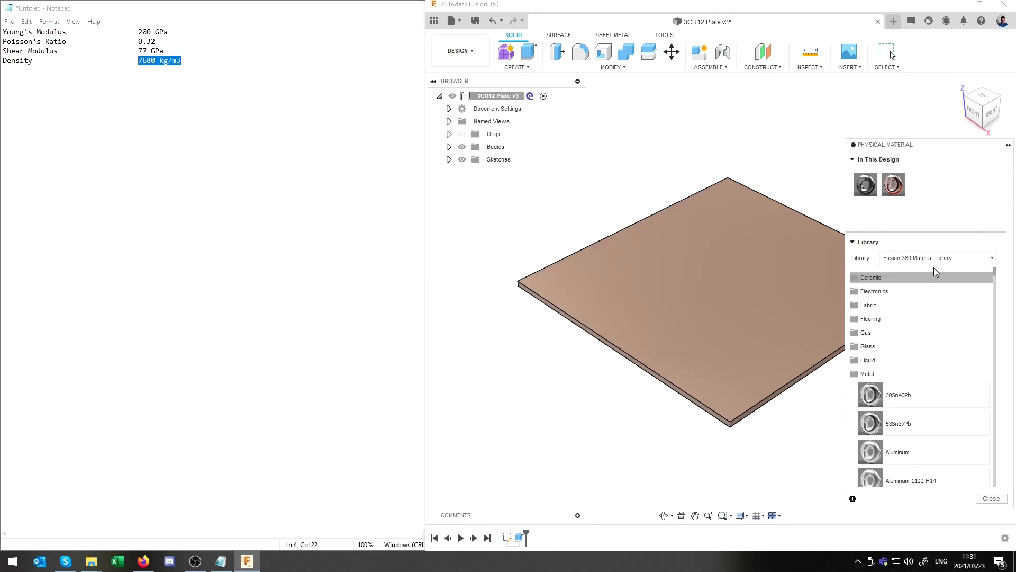
Apply 3CR12 from the Favorites library to the plate, turning it green.
left_click(937, 258)
left_click(937, 307)
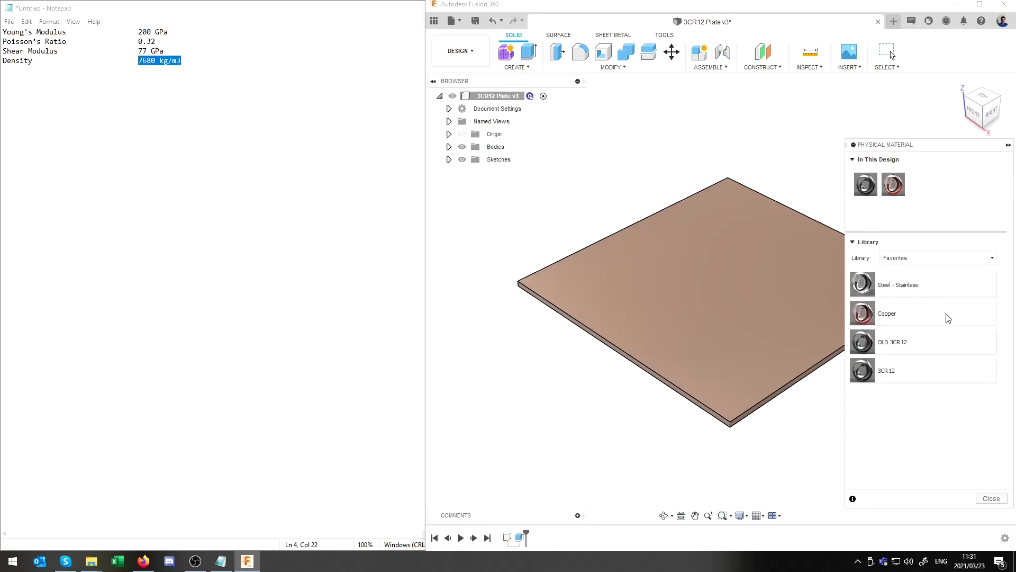
left_click_drag(883, 372, 764, 354)
middle_click_drag(821, 404, 738, 392)
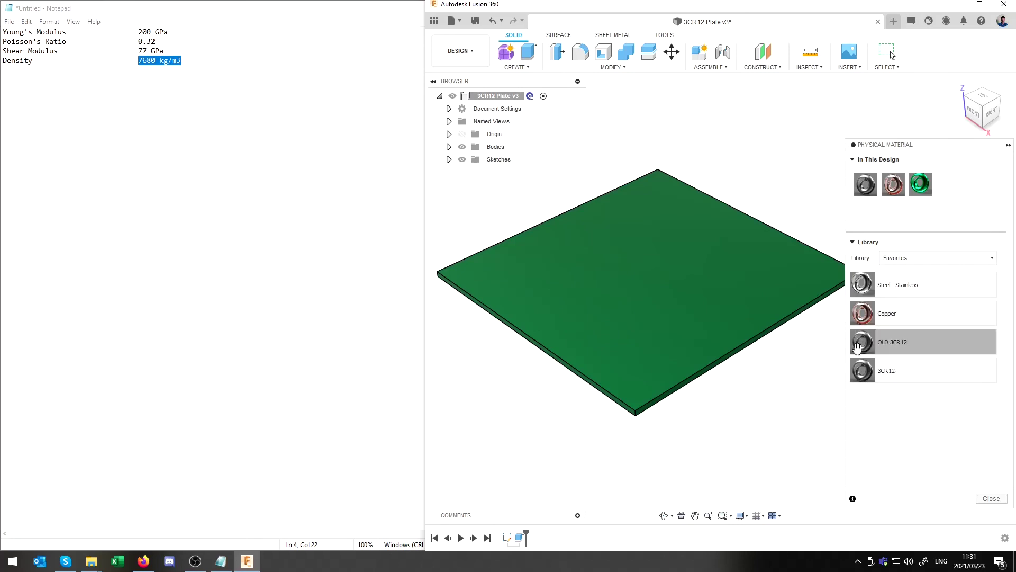
Apply the MGFX Test library's 3CR12 to the plate, leaving it green.
left_click(894, 258)
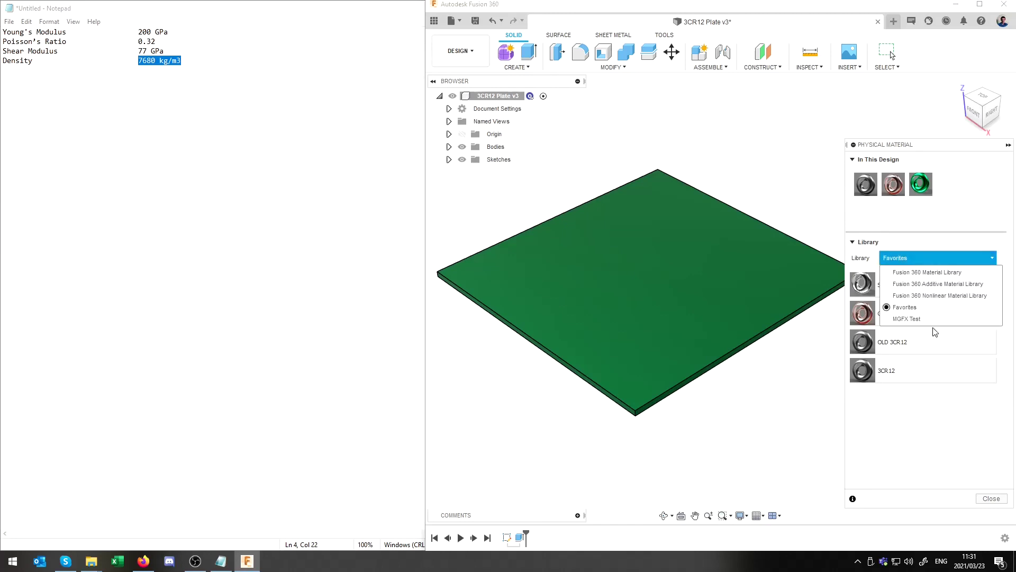
left_click(900, 319)
left_click_drag(895, 306, 720, 314)
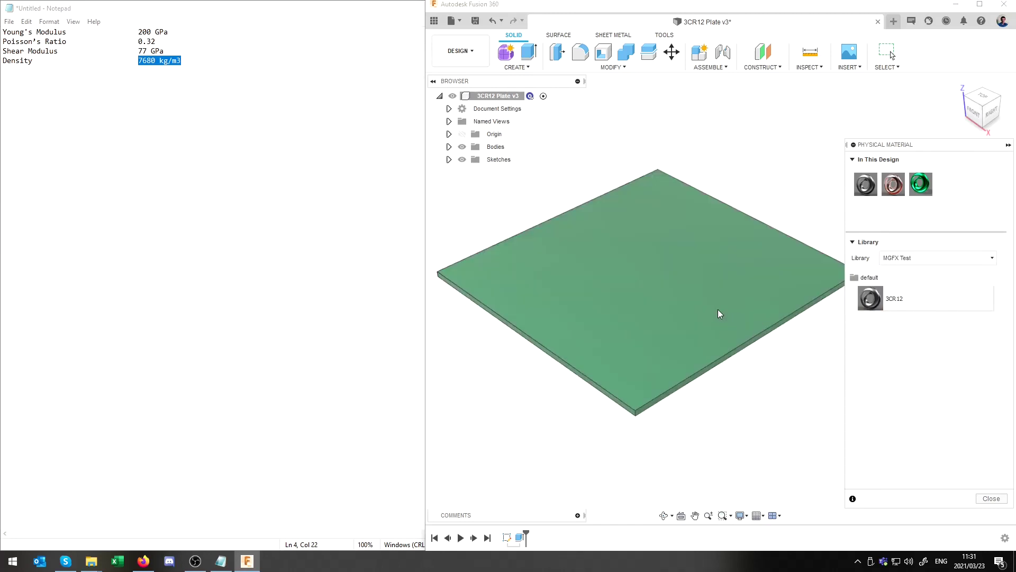
left_click_drag(644, 332, 644, 333)
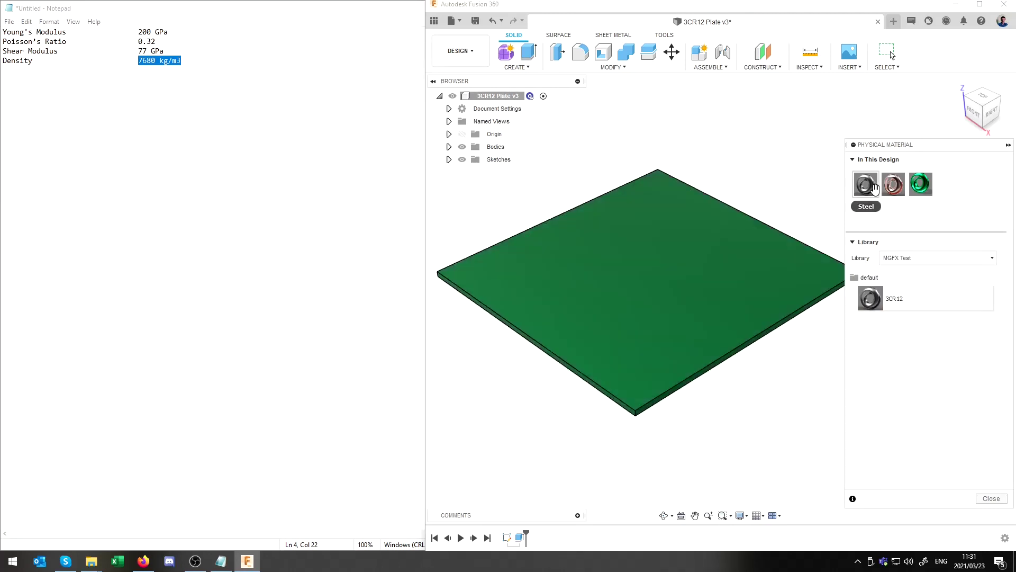
left_click_drag(893, 184, 803, 270)
left_click_drag(870, 298, 720, 312)
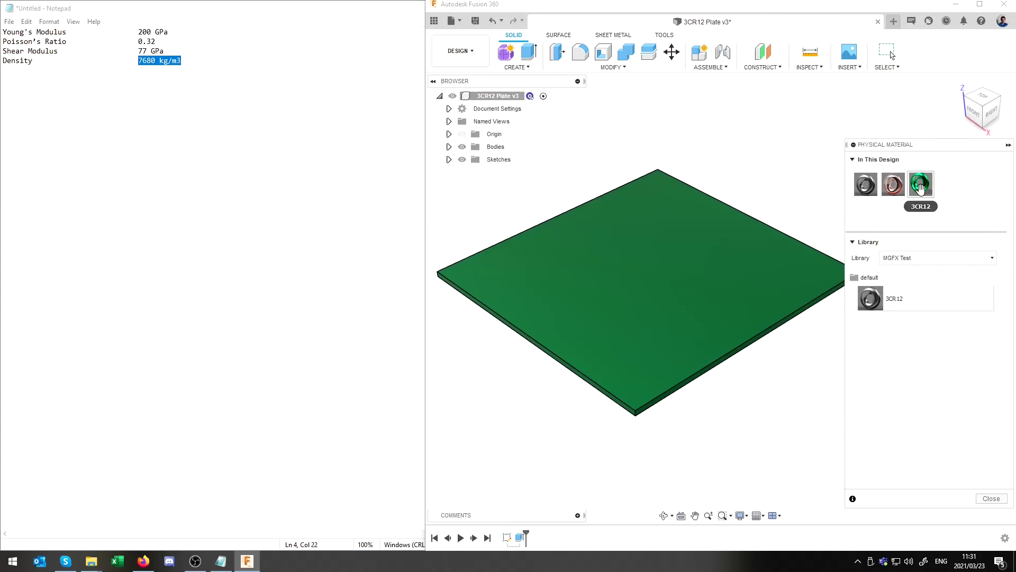
Open the design's green 3CR12 material in the advanced Material Editor, on the Physical tab.
right_click(921, 193)
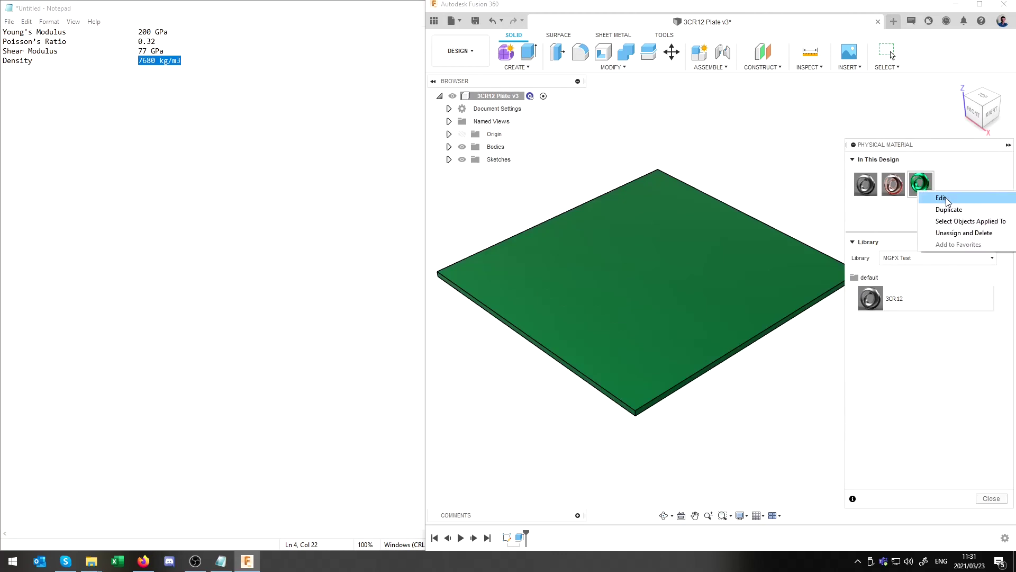
left_click(946, 199)
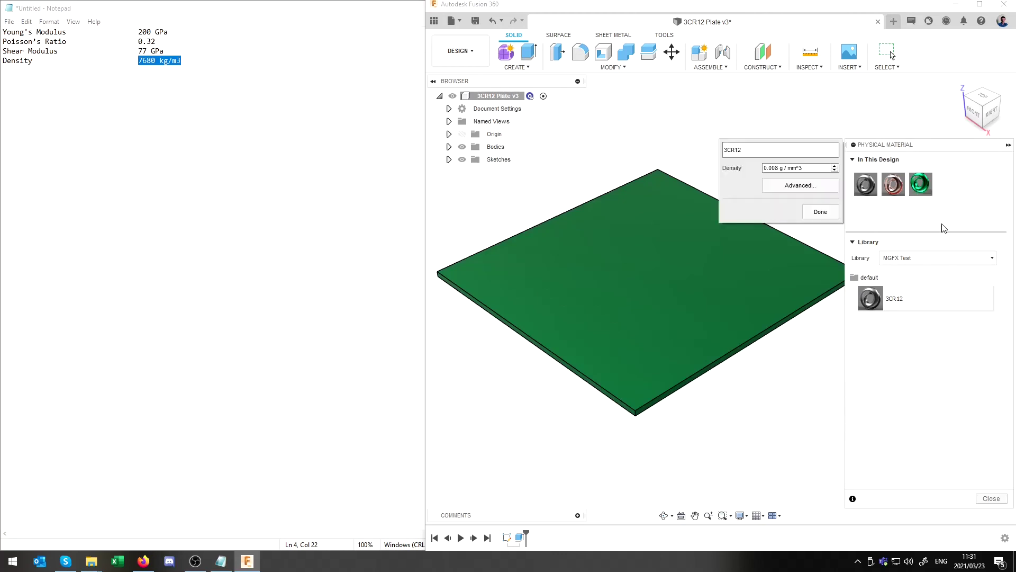
left_click(824, 189)
left_click(671, 165)
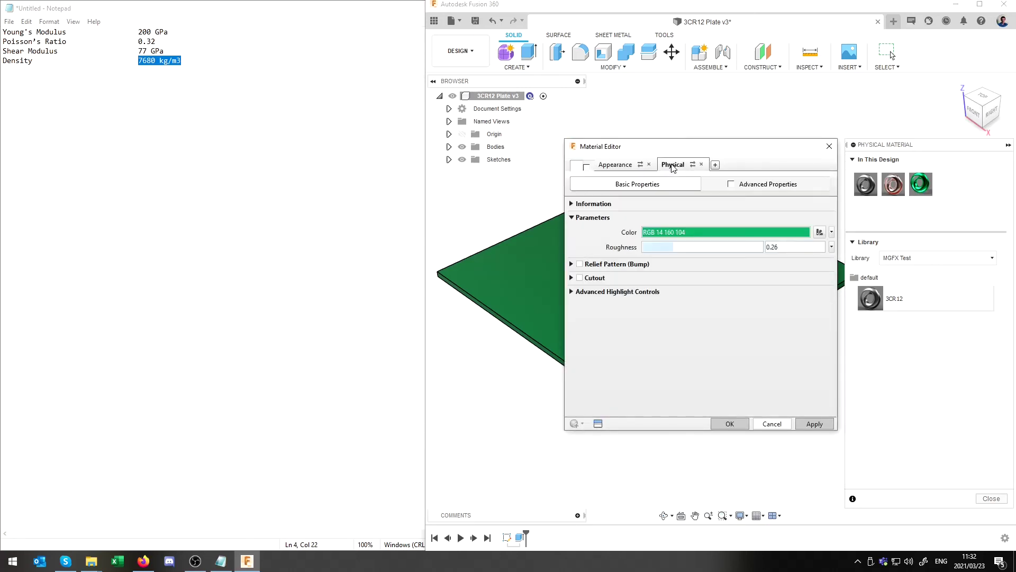